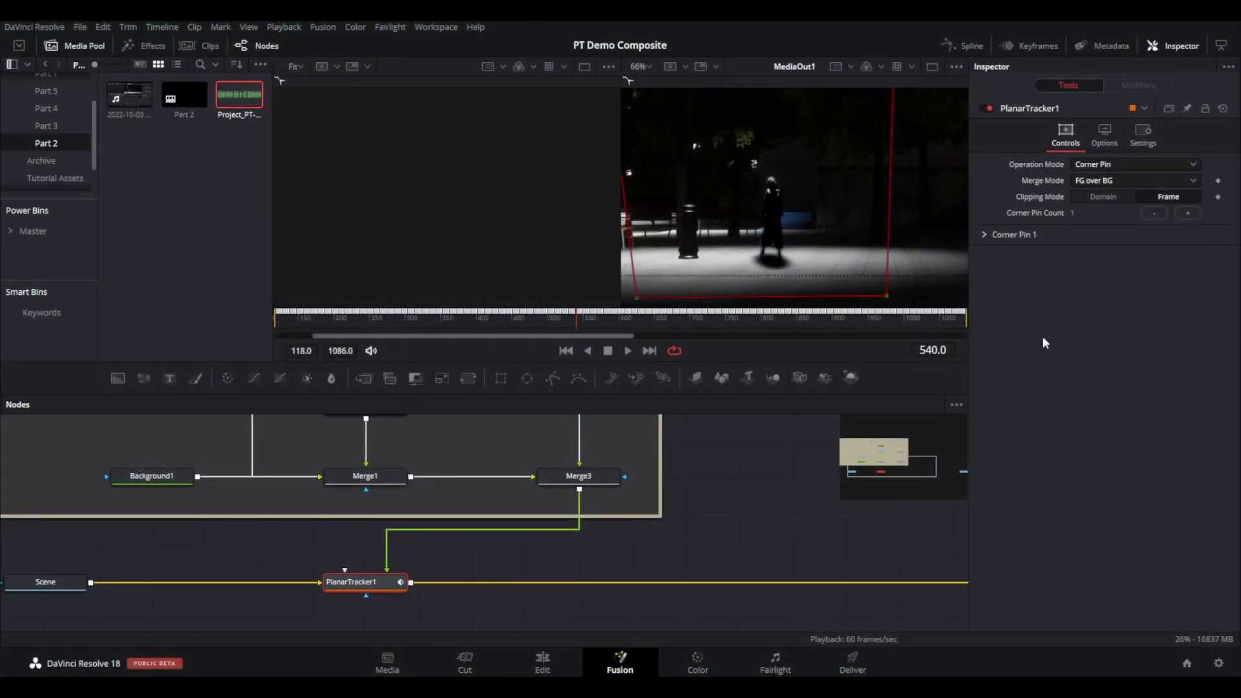
Add a Camera Shake node after PlanarTracker1 from the tool search.
key(shift+space)
text(col)
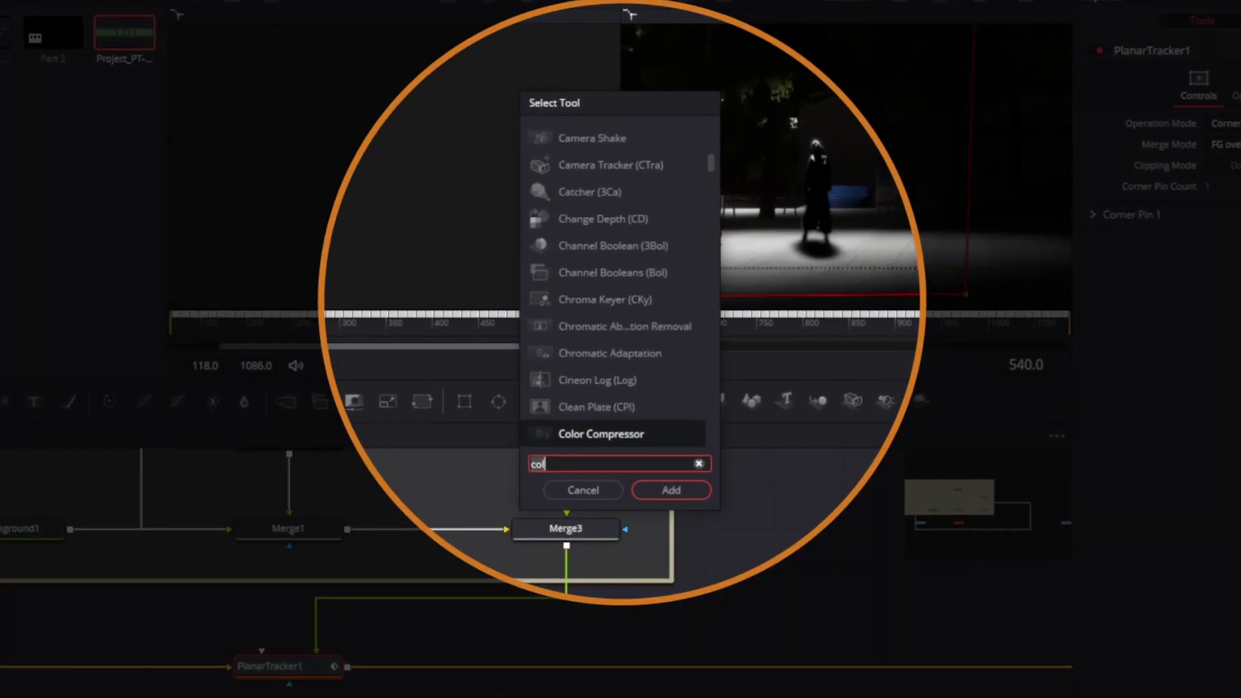
key(BackSpace)
key(BackSpace)
text(ame)
key(Down)
key(Return)
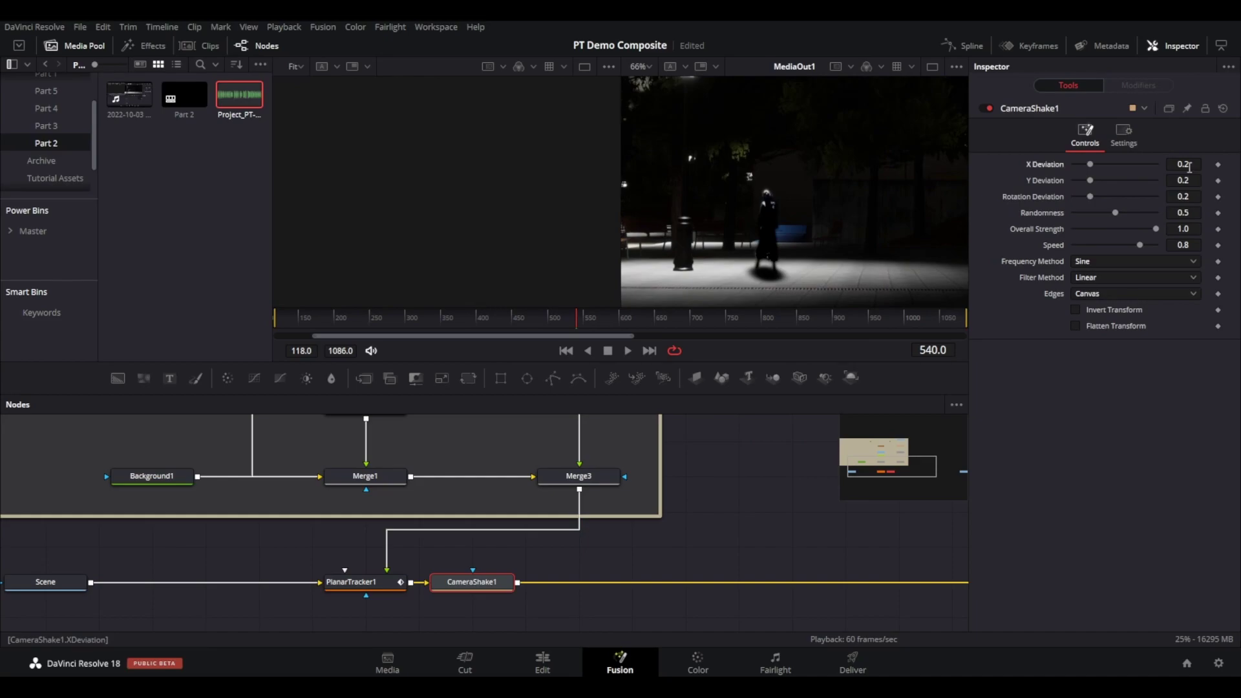
Set the shake's X Deviation to 0.015 and Y Deviation to 0.035.
click(1189, 167)
text(0.069)
key(Return)
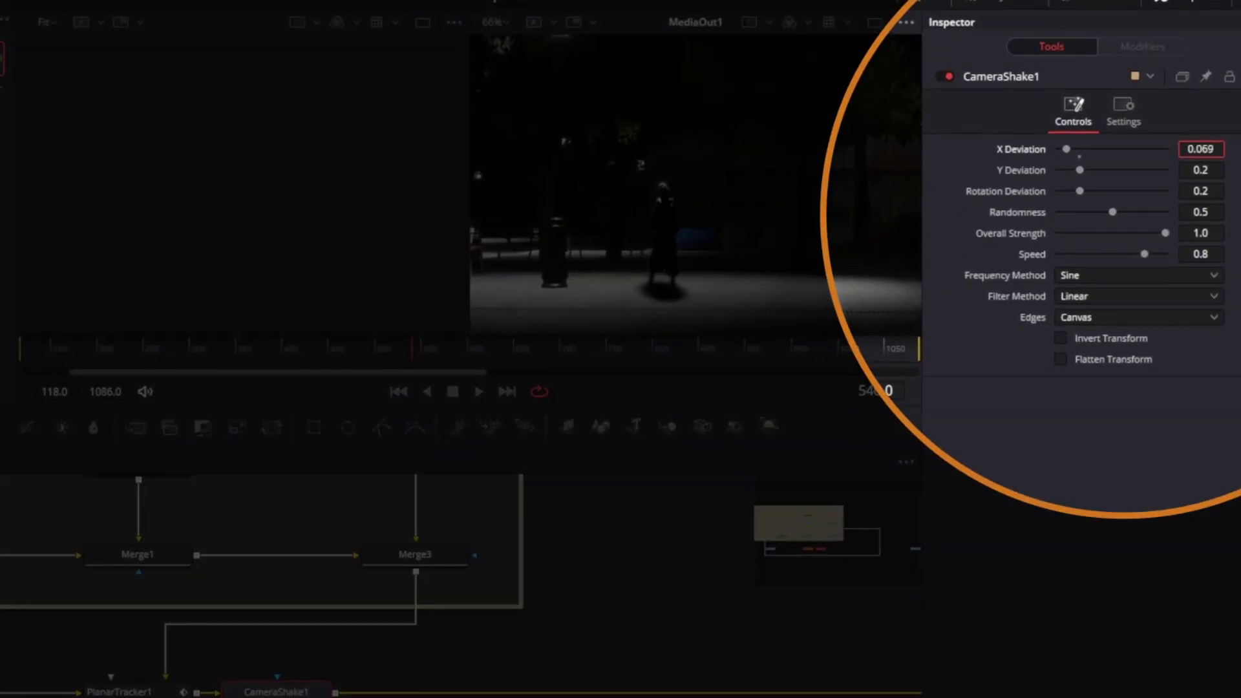
mouse_move(1060, 148)
mouse_down()
mouse_move(1073, 170)
mouse_move(1062, 169)
mouse_up()
Set the shake's Overall Strength to 0.097 and Speed to 0.069.
click(1200, 232)
text(0.382)
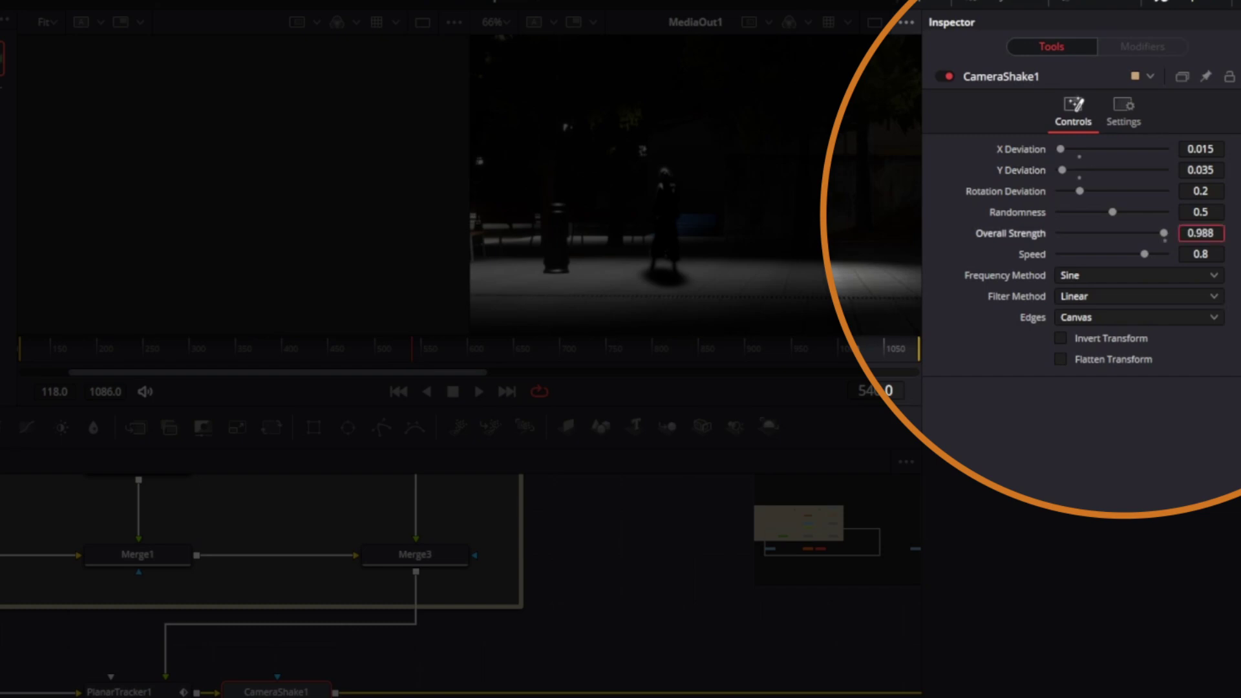
key(Return)
text(0.097)
key(Return)
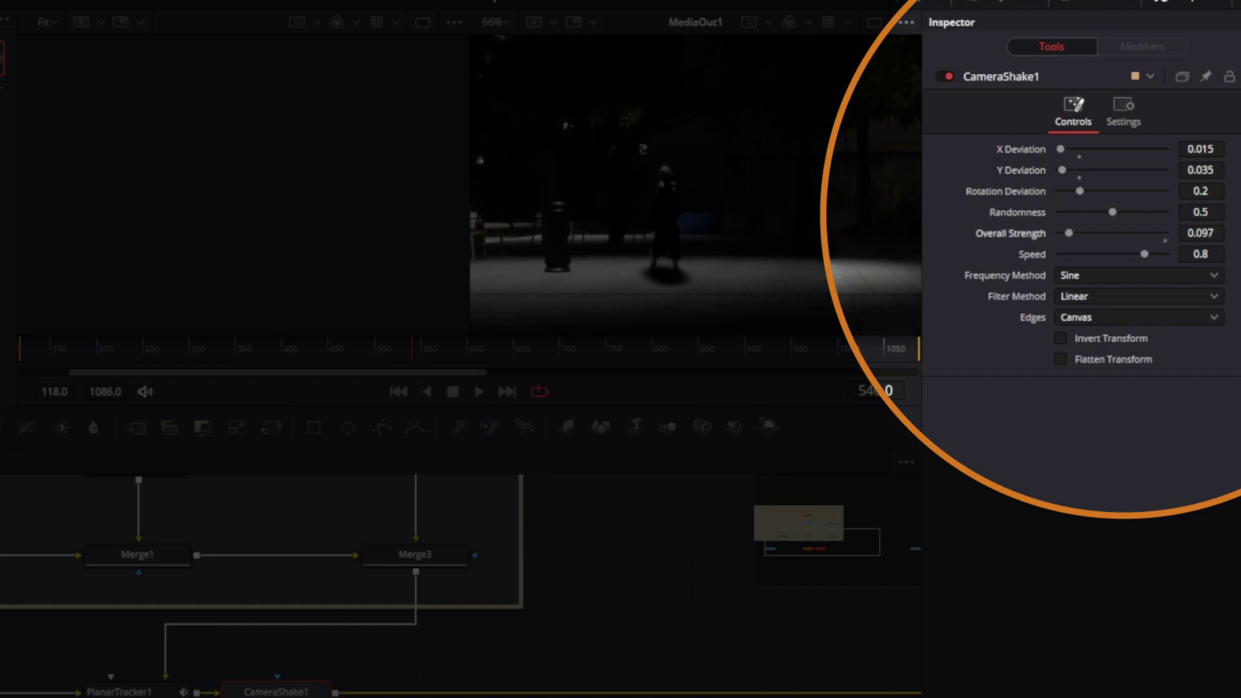
click(1188, 252)
text(0.019)
key(Return)
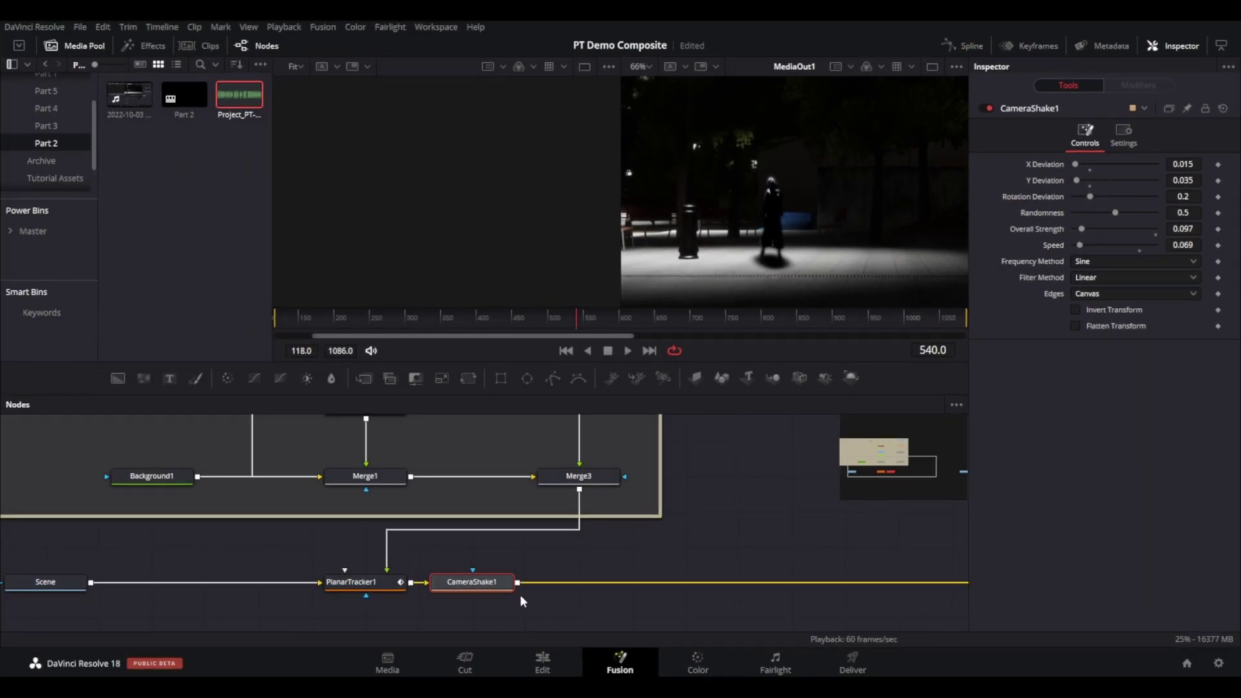
Add a Flicker Addition node with Range 0.031 and Speed 0.248, then show the Tutorial Assets bin.
key(shift+space)
text(flicker)
key(Return)
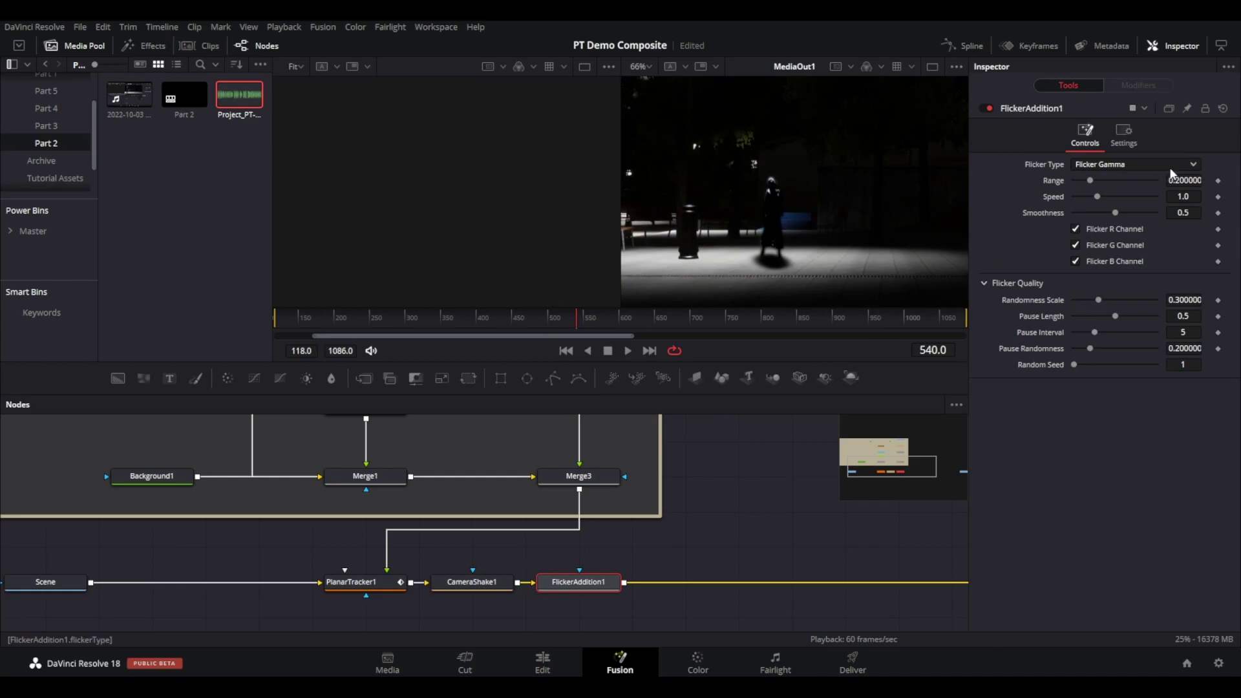
click(1189, 179)
text(0.031)
key(Tab)
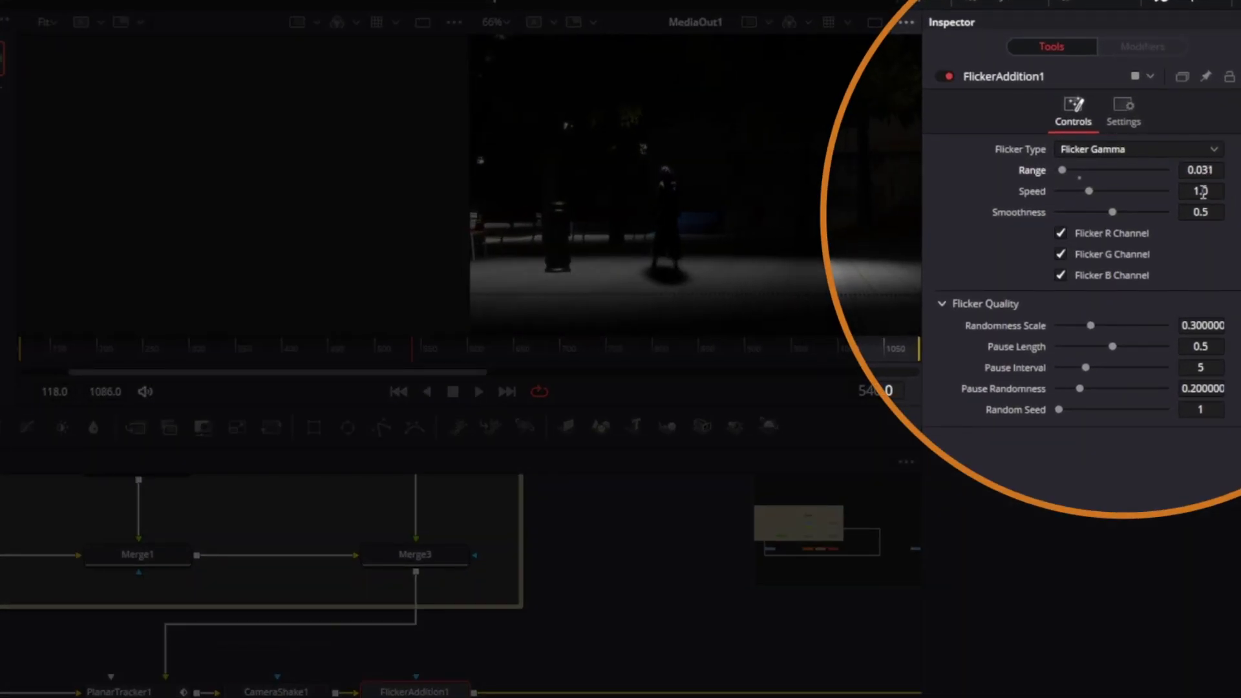
text(0.702)
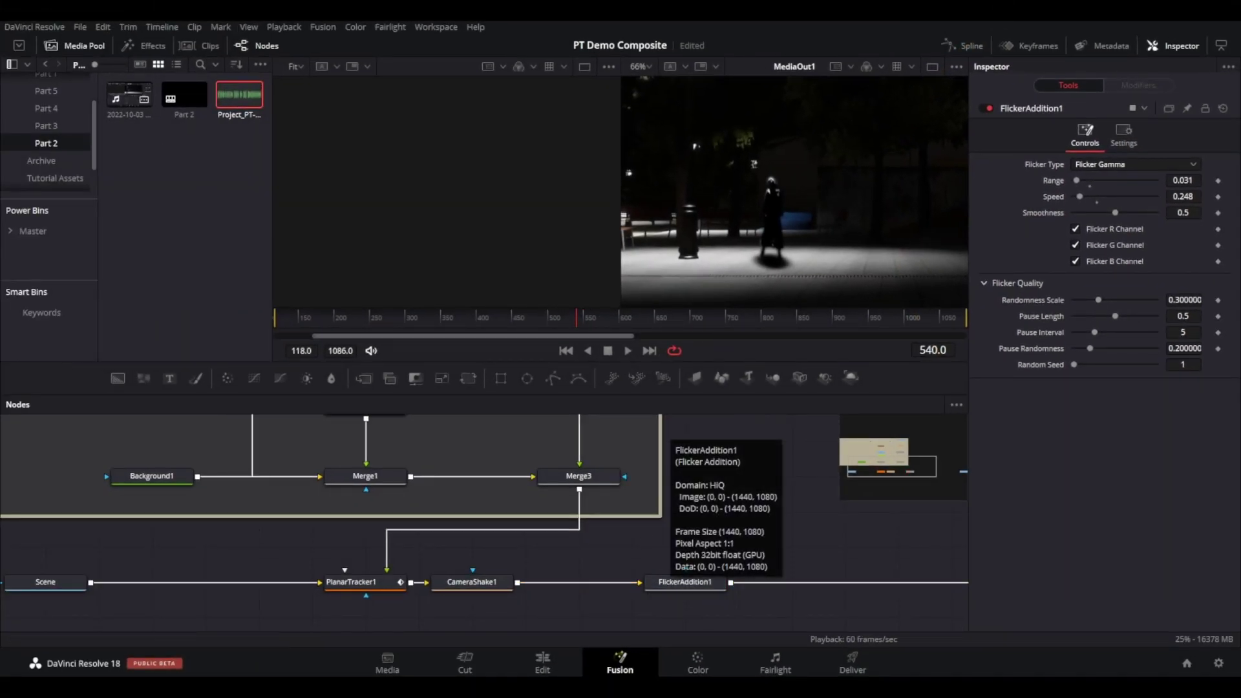
click(54, 164)
click(55, 177)
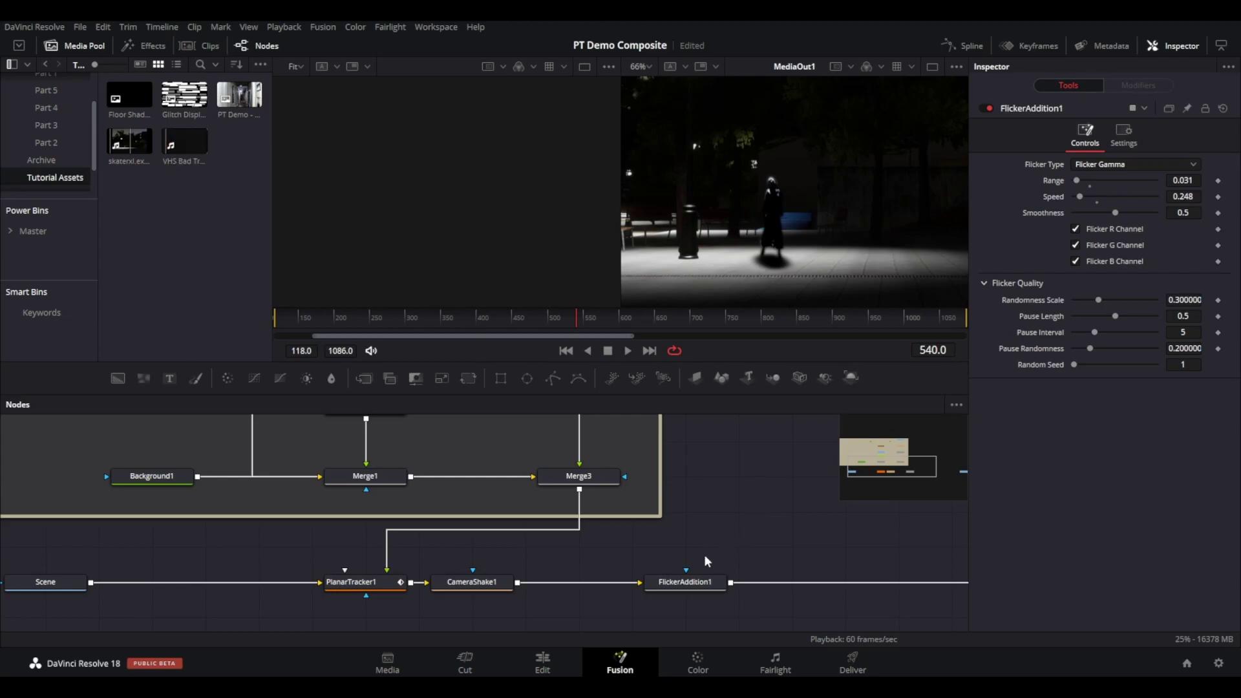
Add a Displace node after FlickerAddition1 and feed the VHS Bad Tracking clip into it.
click(700, 589)
key(shift+space)
text(disdpl)
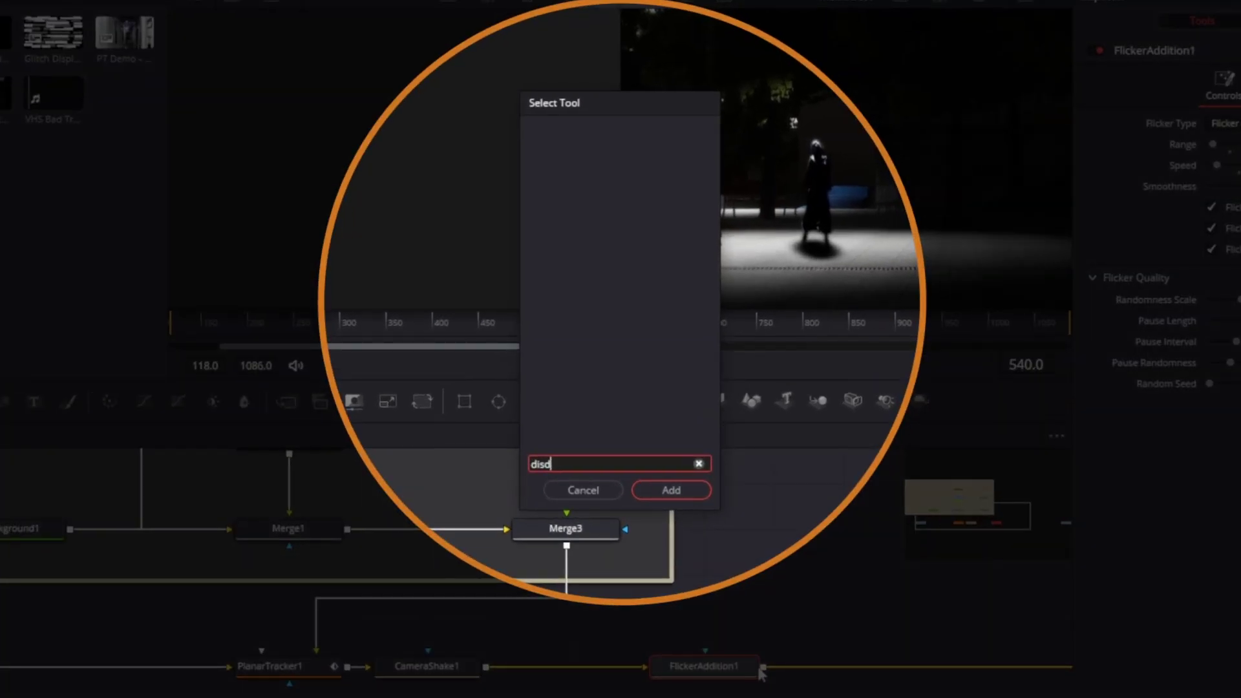
key(BackSpace)
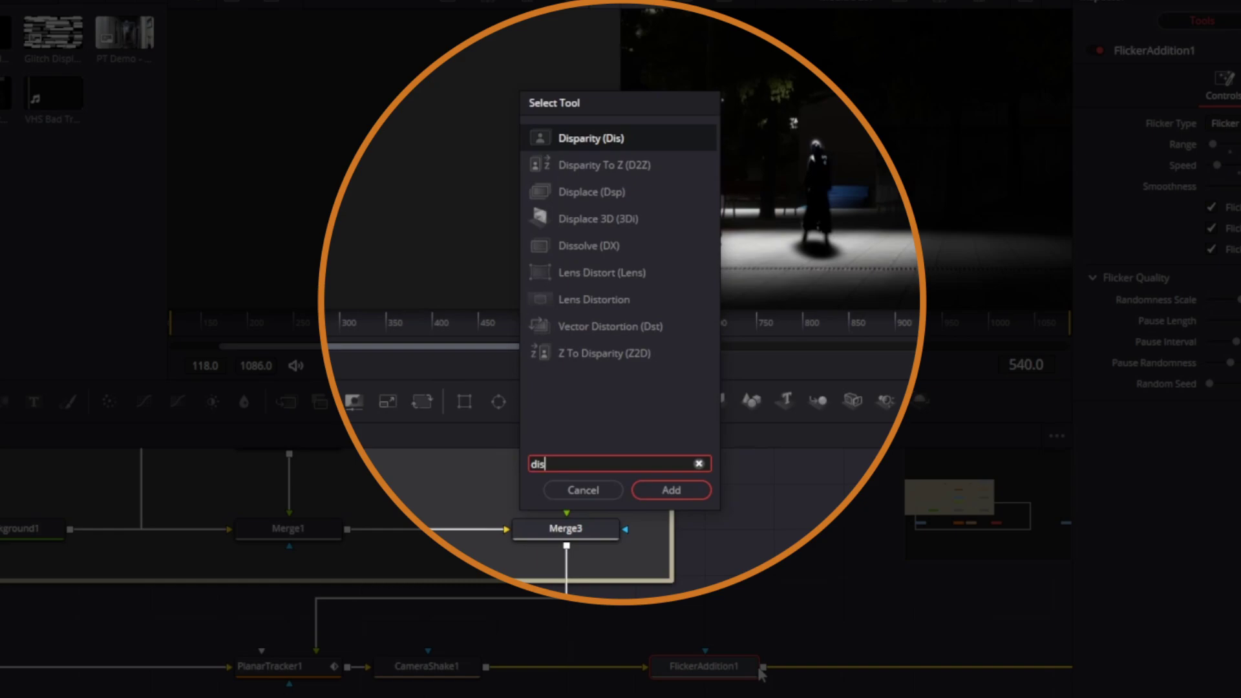
key(Down)
key(Down)
key(Return)
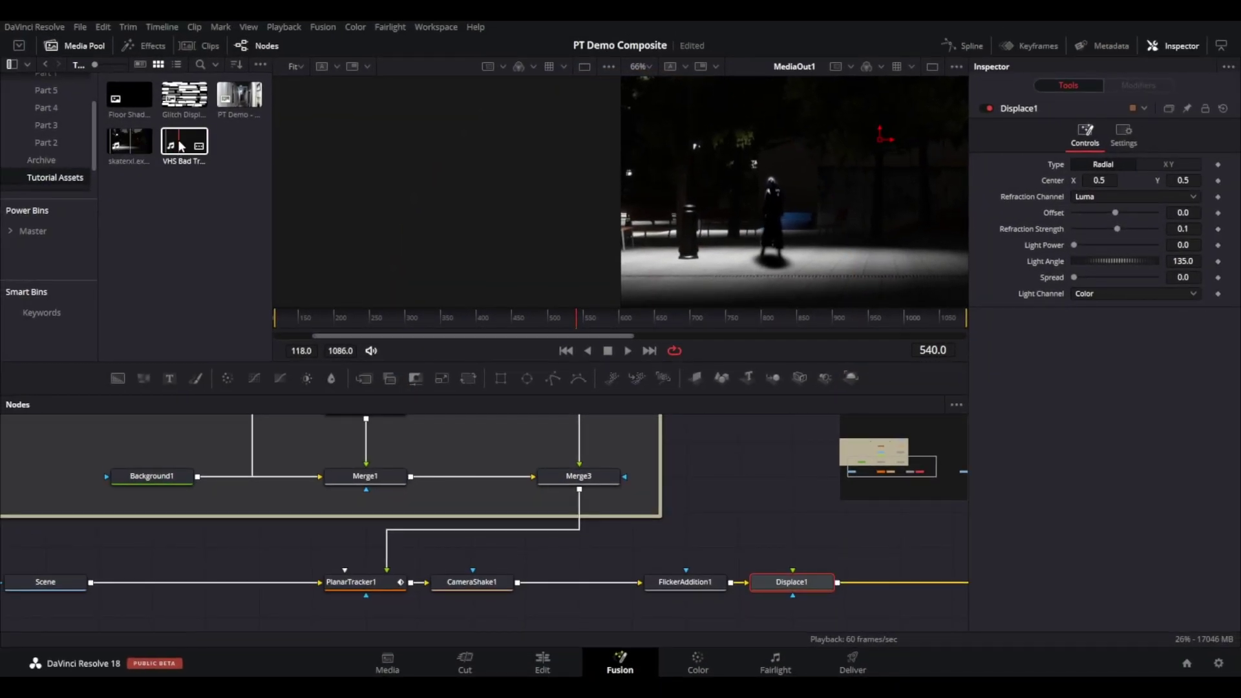
drag(53, 97, 837, 558)
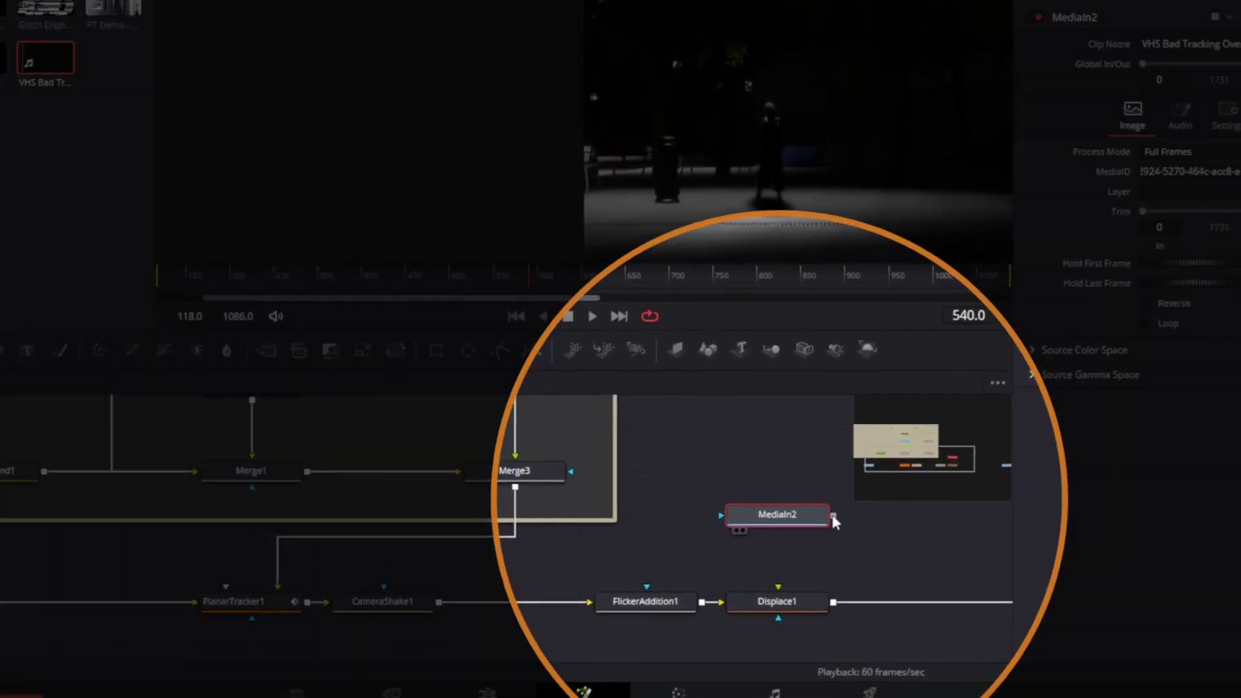
drag(820, 512, 786, 584)
Set Displace1 to XY with X Refraction 0.044 and Y Refraction -0.052.
click(787, 611)
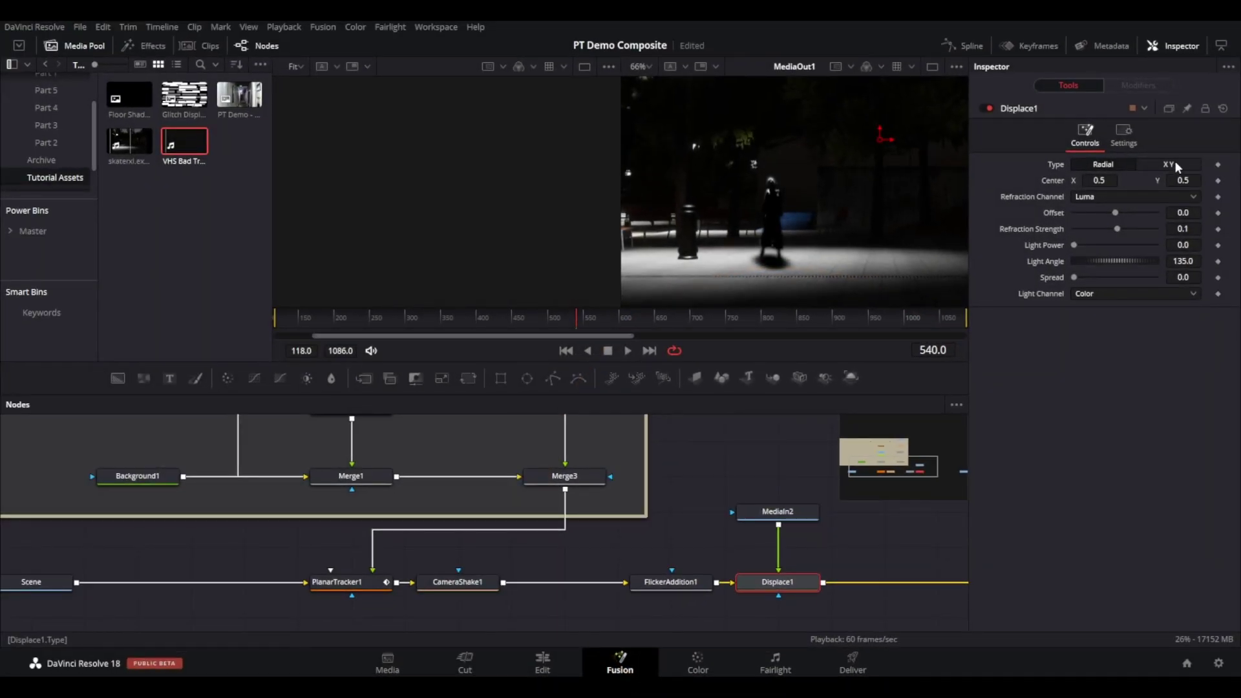
click(1169, 164)
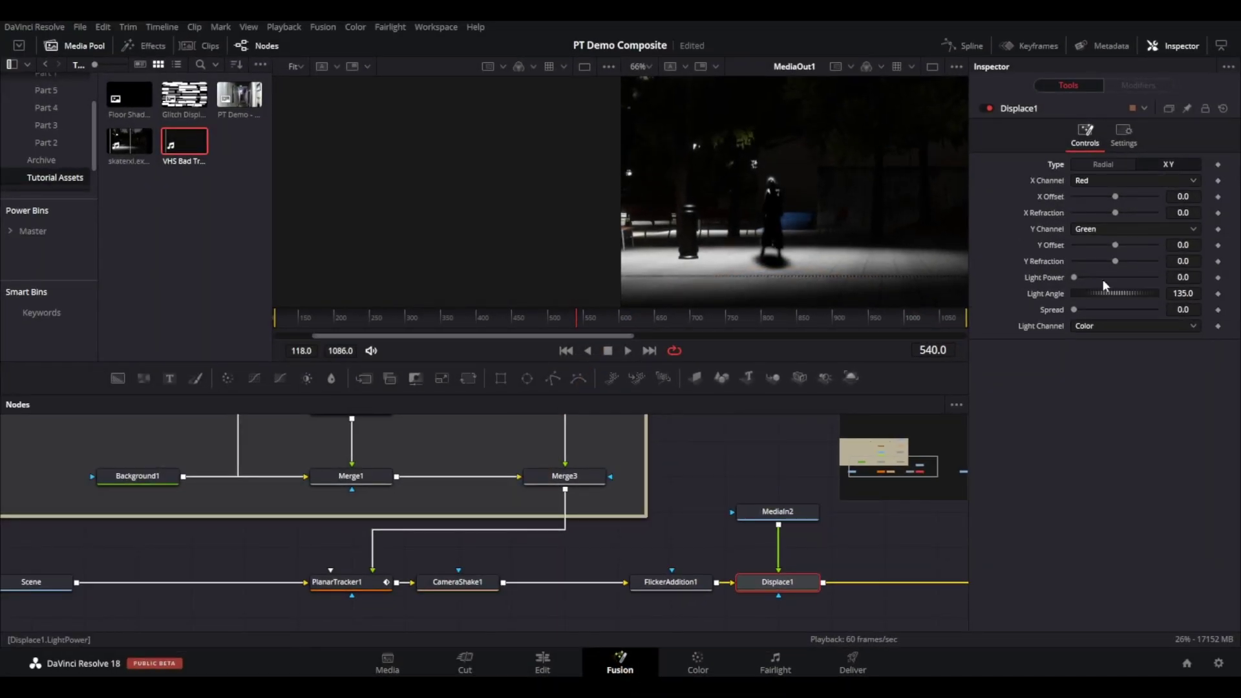
click(685, 355)
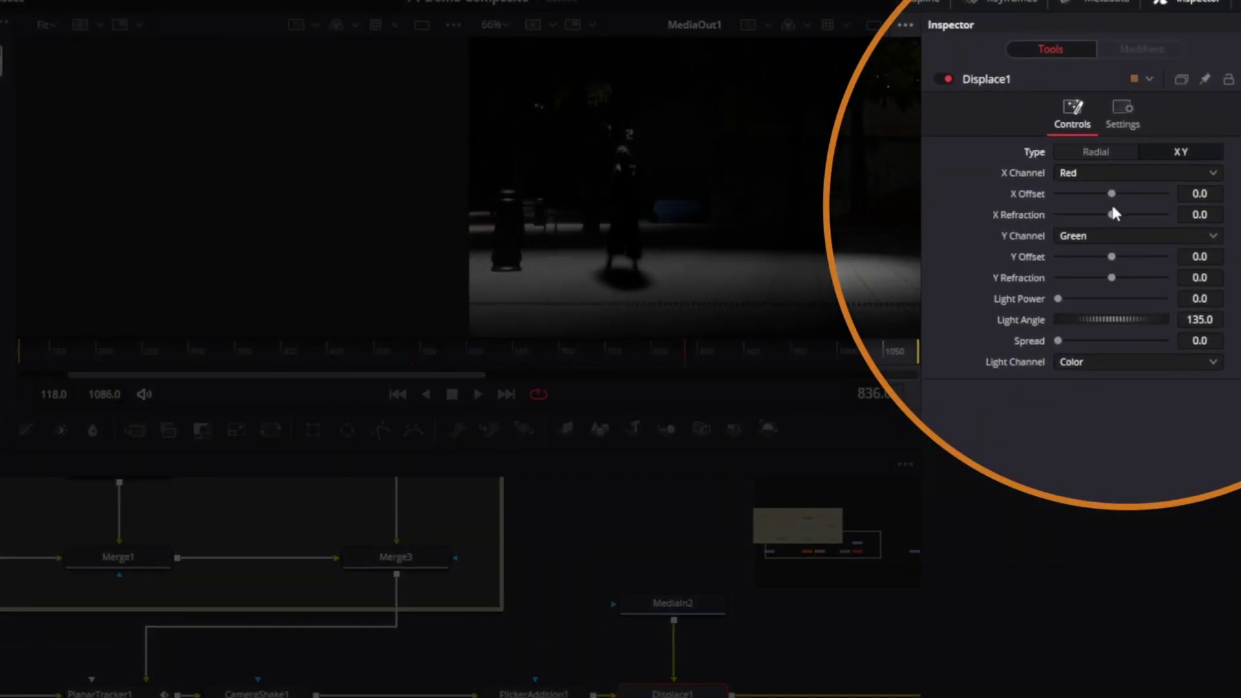
drag(1112, 214, 1135, 214)
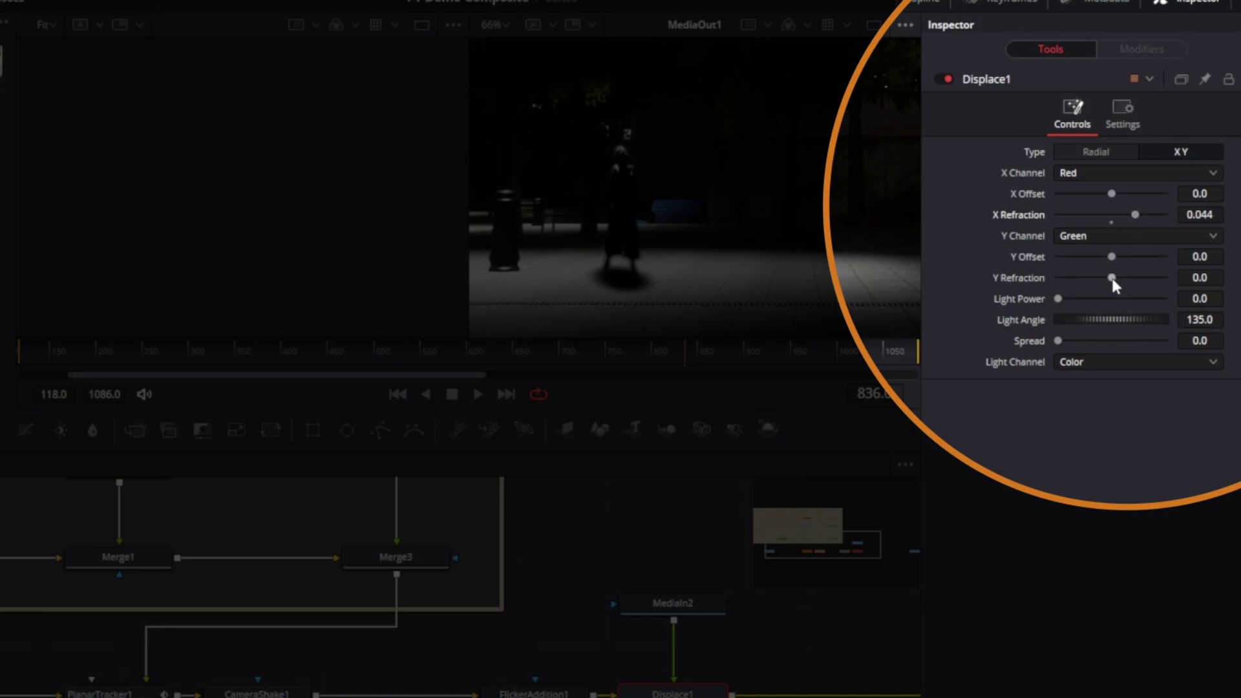
drag(1112, 279, 1070, 270)
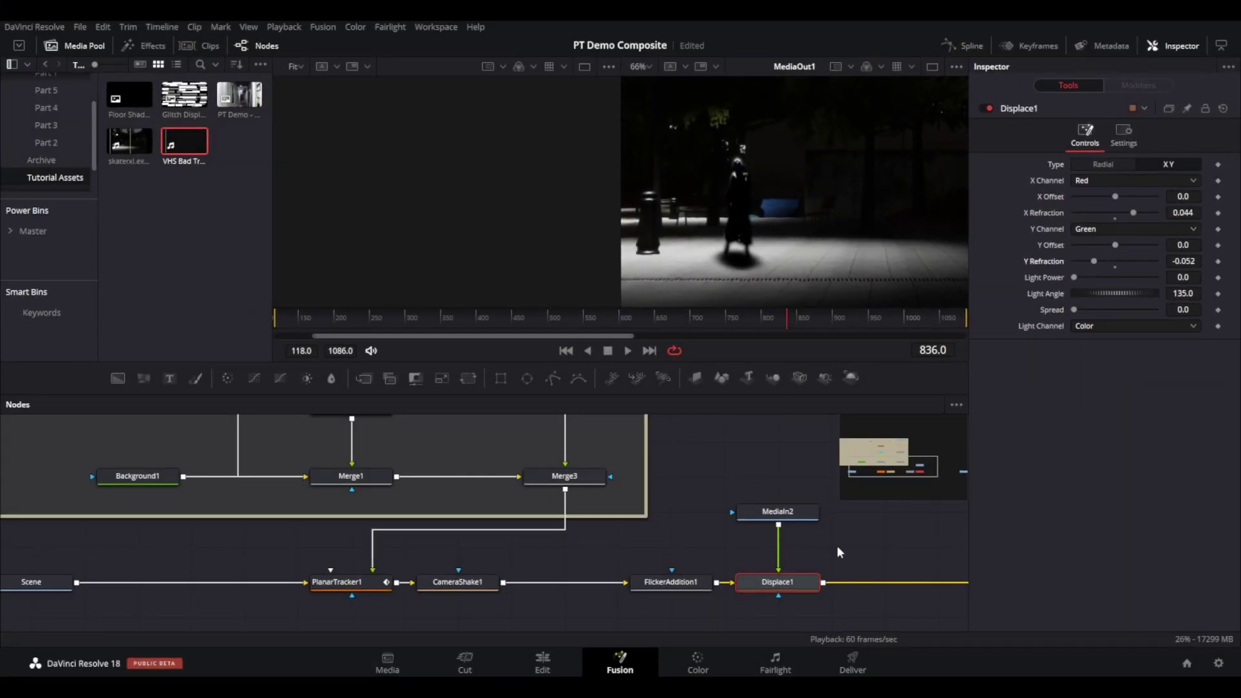
drag(891, 567, 742, 515)
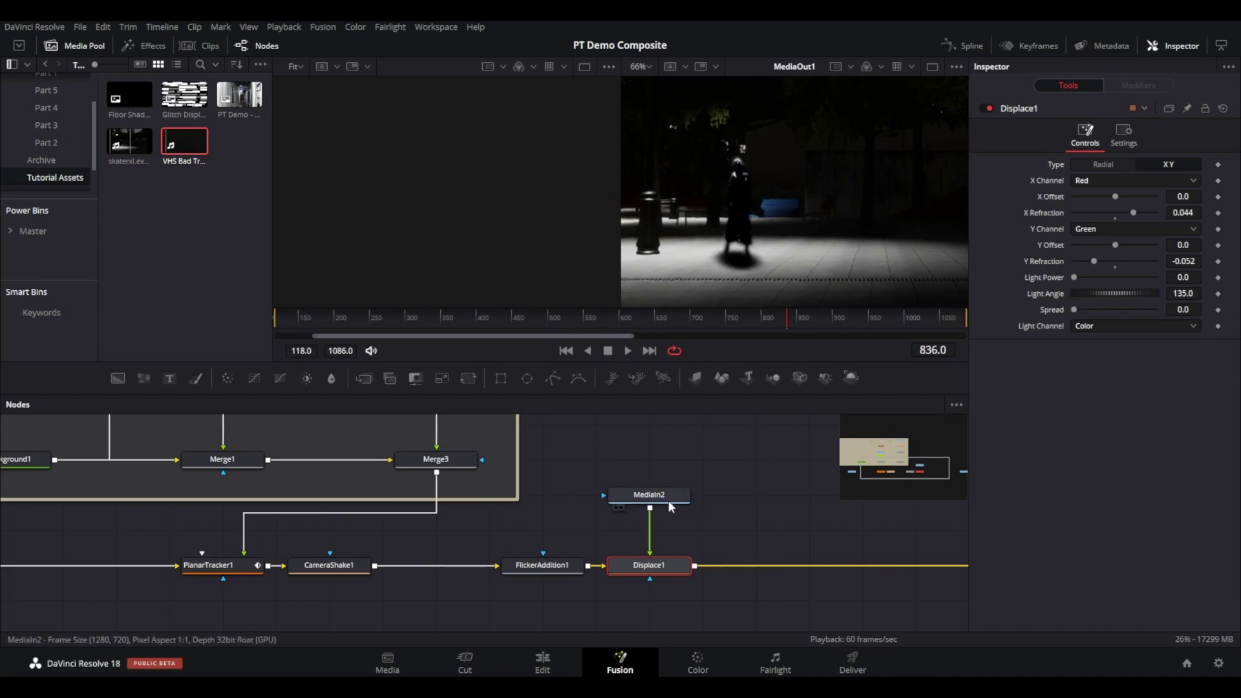
Move MediaIn2 above Displace1, select it, and scrub the shot to frame 155.
drag(668, 500, 680, 471)
click(678, 464)
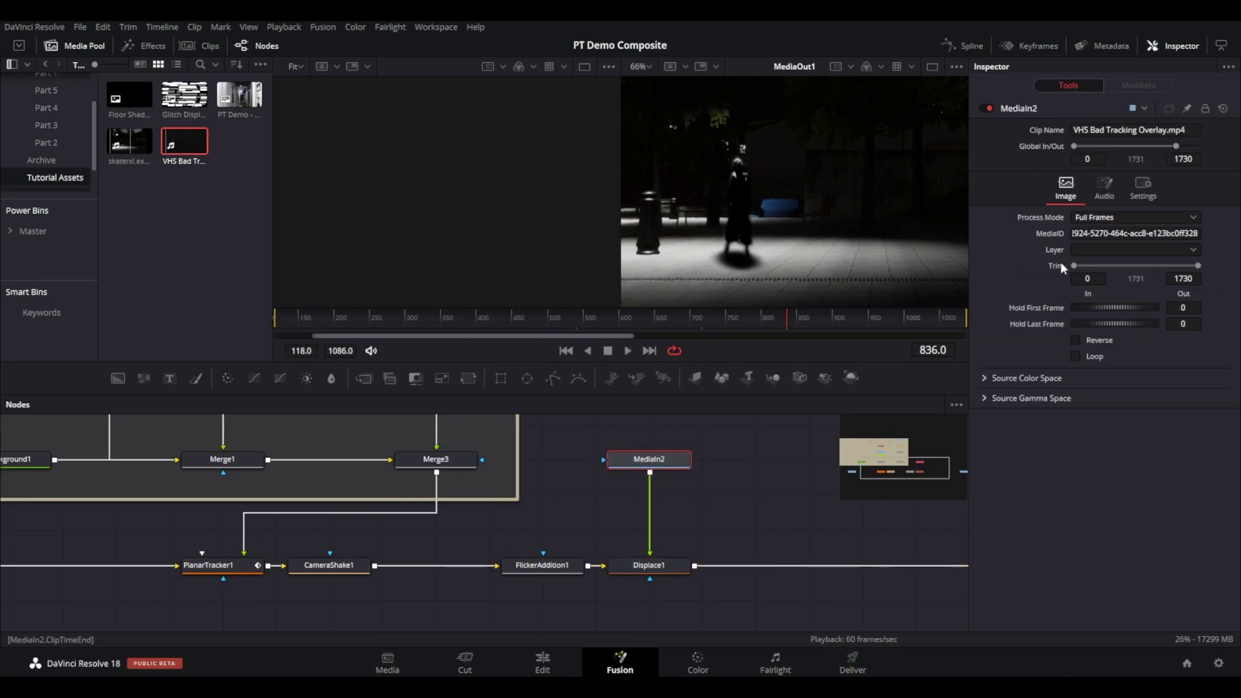
scroll(735, 238, down, 2)
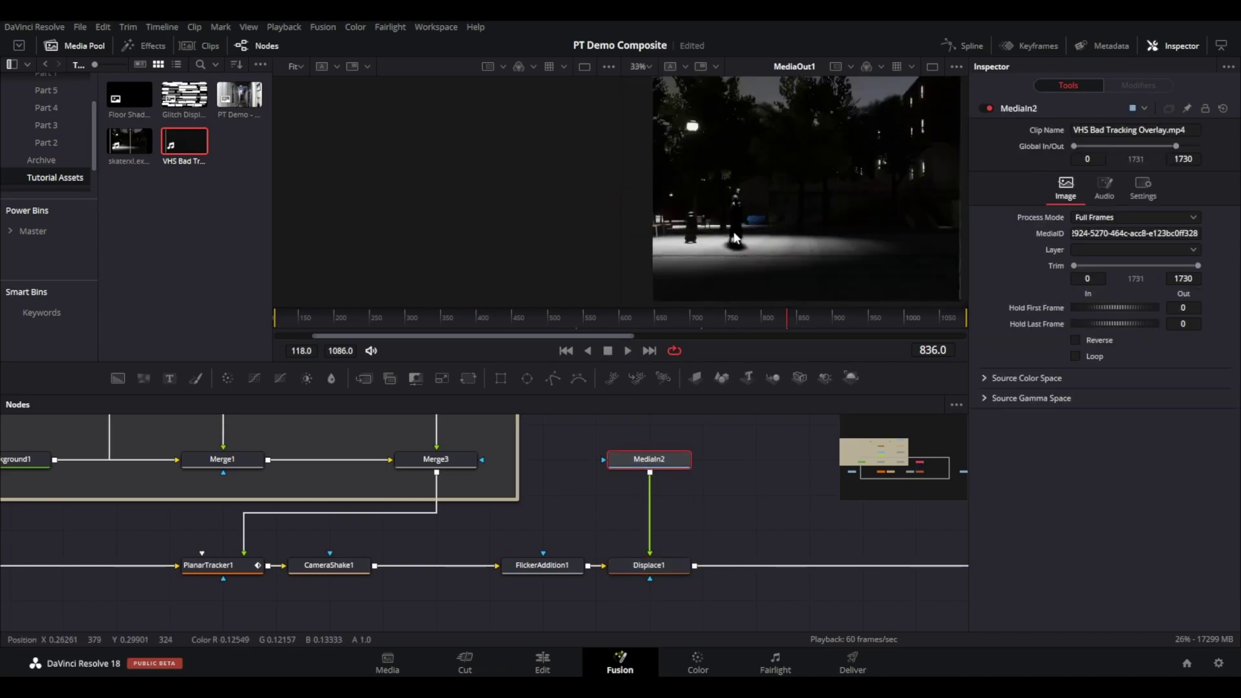
scroll(741, 264, up, 2)
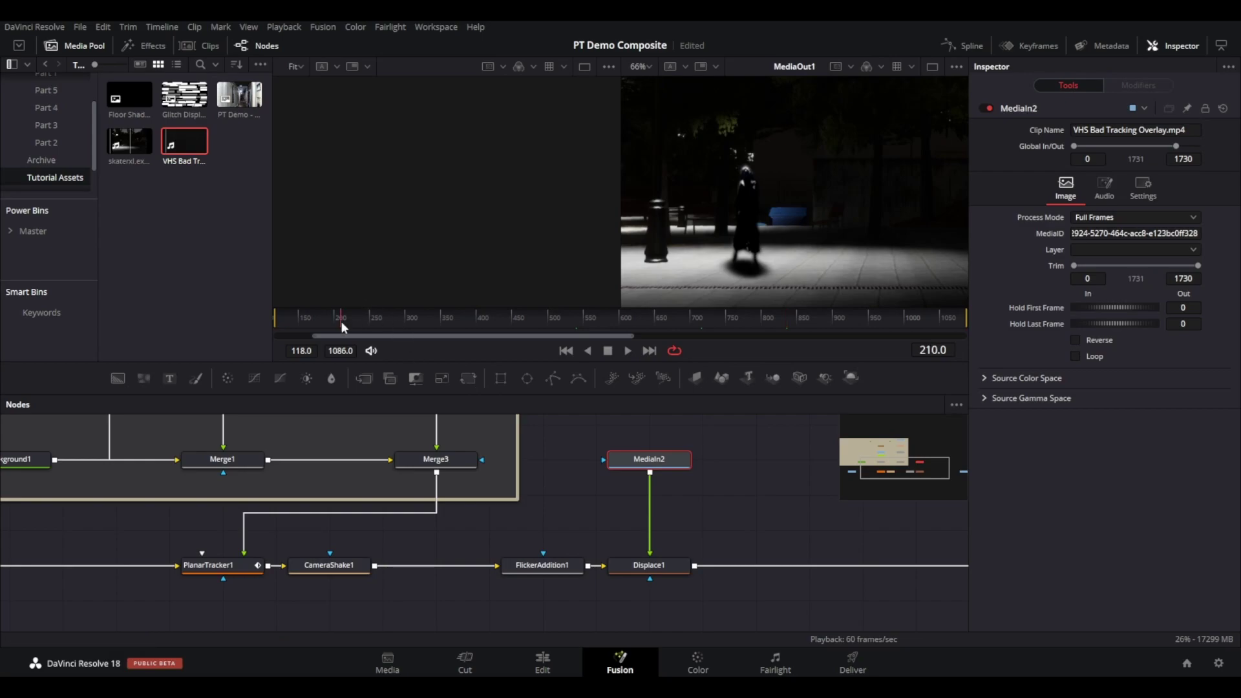
drag(341, 321, 286, 320)
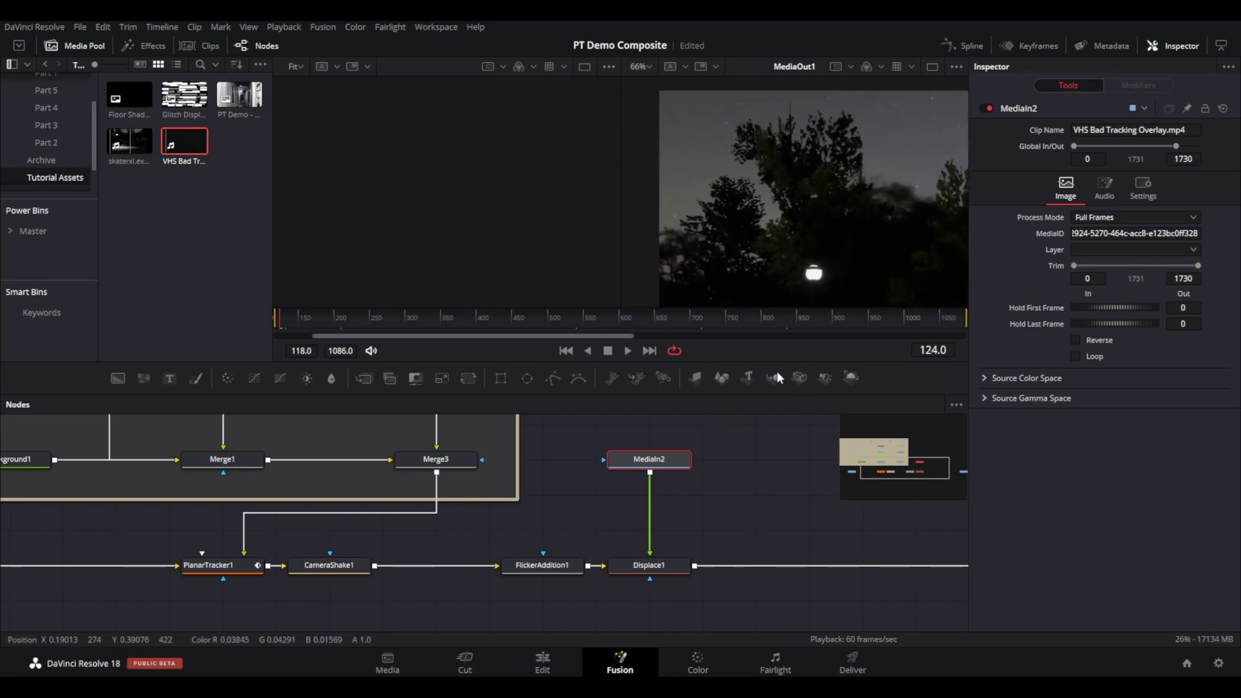
mouse_move(310, 322)
mouse_down()
mouse_move(348, 316)
mouse_move(301, 319)
mouse_up()
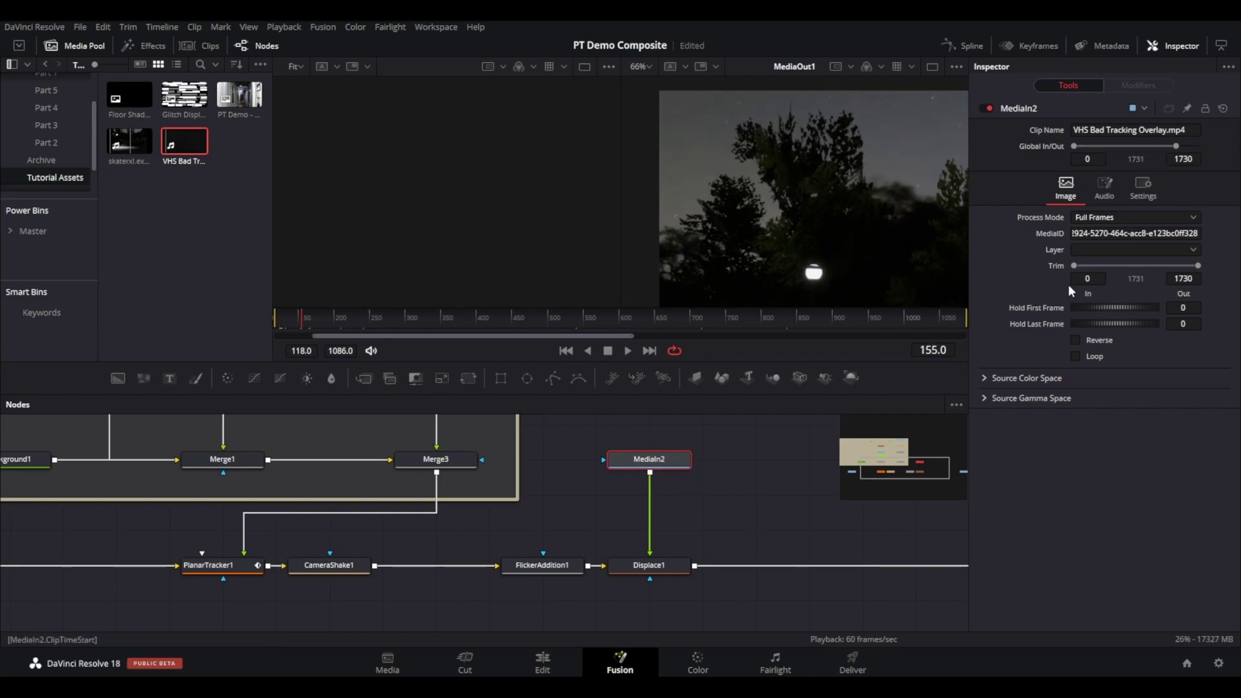
Turn off Loop on the VHS overlay clip and trim its start to frame 77.
click(1076, 356)
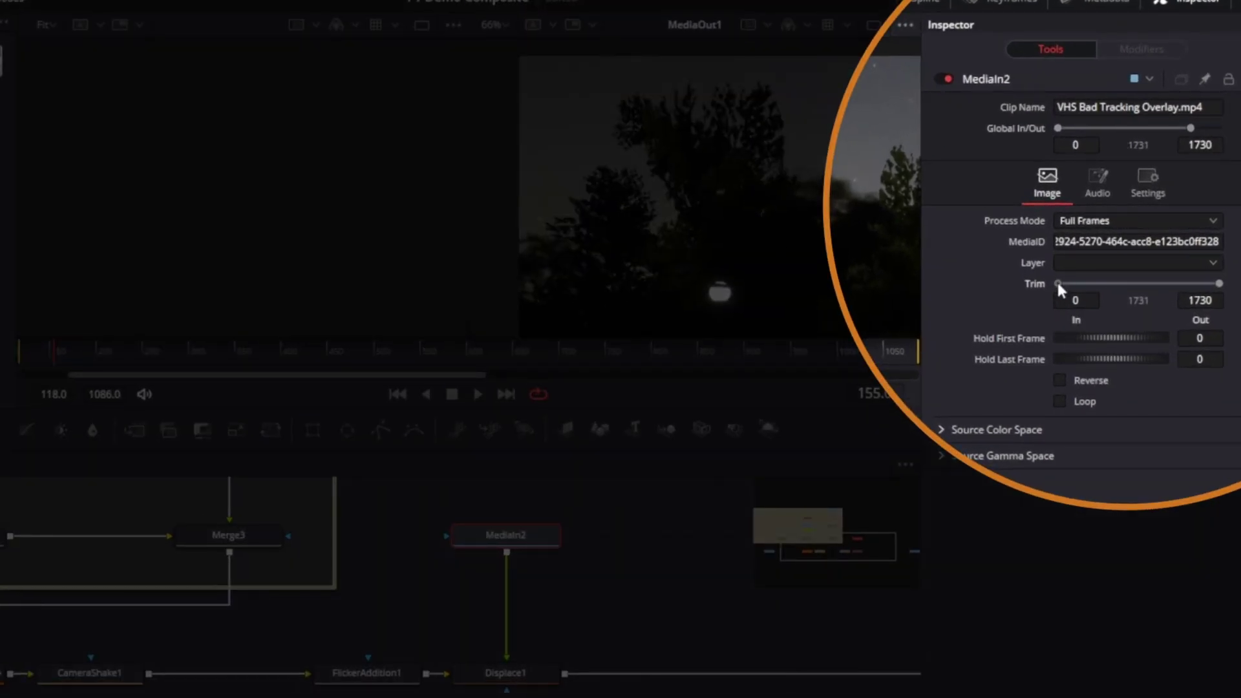
drag(1057, 283, 1064, 285)
drag(570, 166, 637, 232)
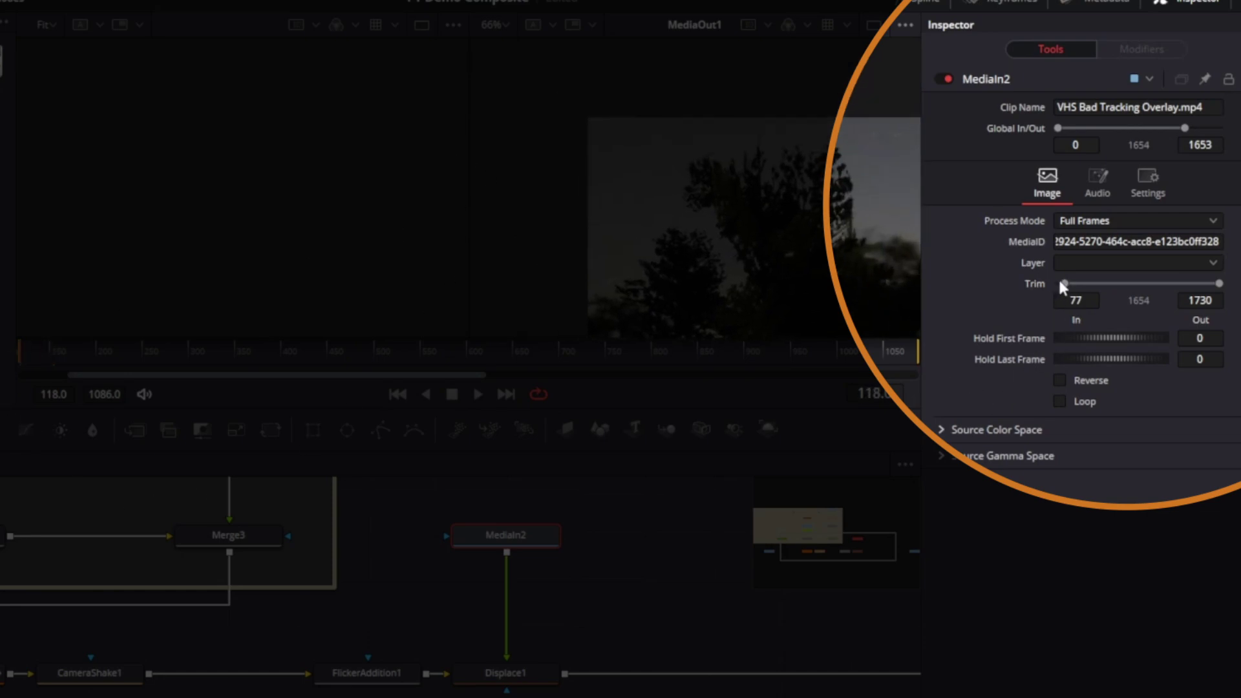
drag(1058, 283, 1064, 281)
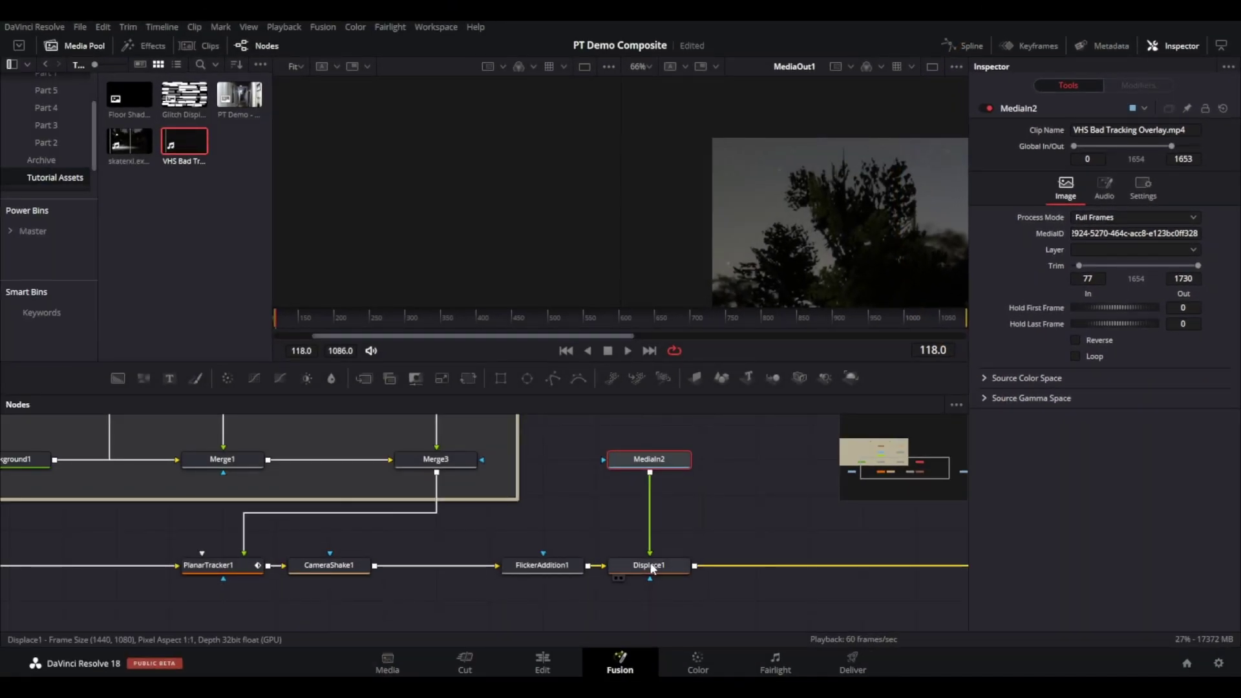
Add a Merge node after Displace1 with the VHS overlay as its foreground.
click(624, 583)
key(shift+space)
text(dis)
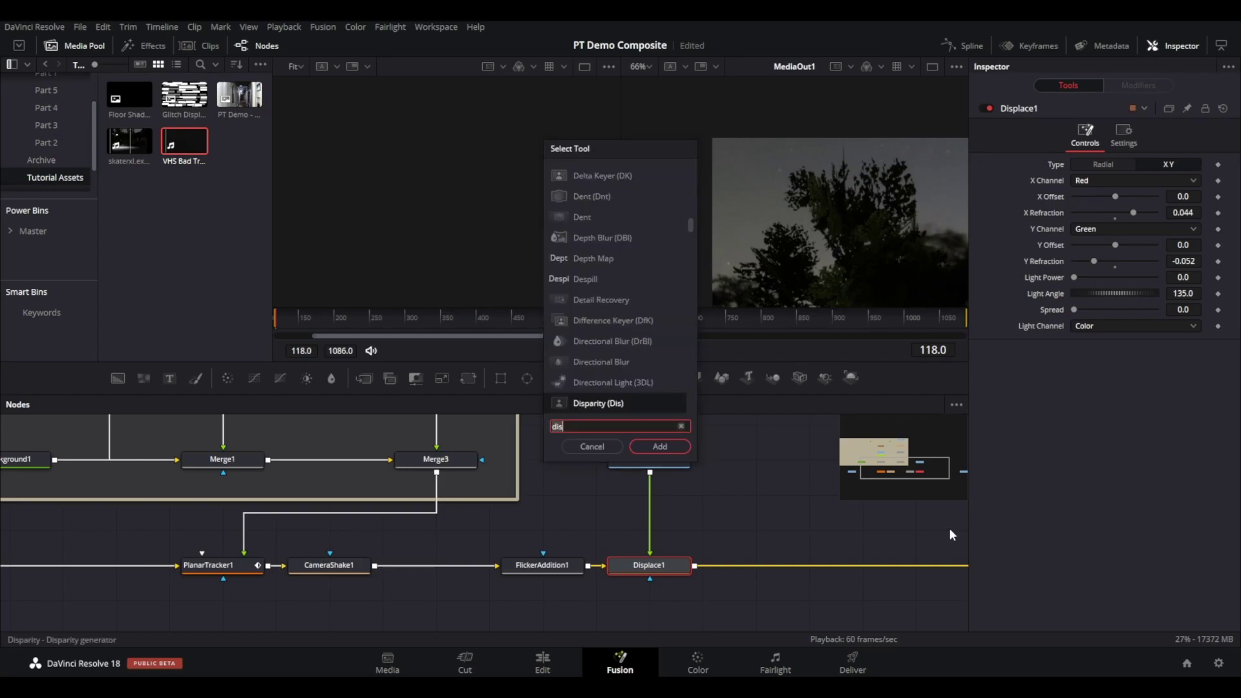
key(BackSpace)
key(BackSpace)
key(BackSpace)
text(mer)
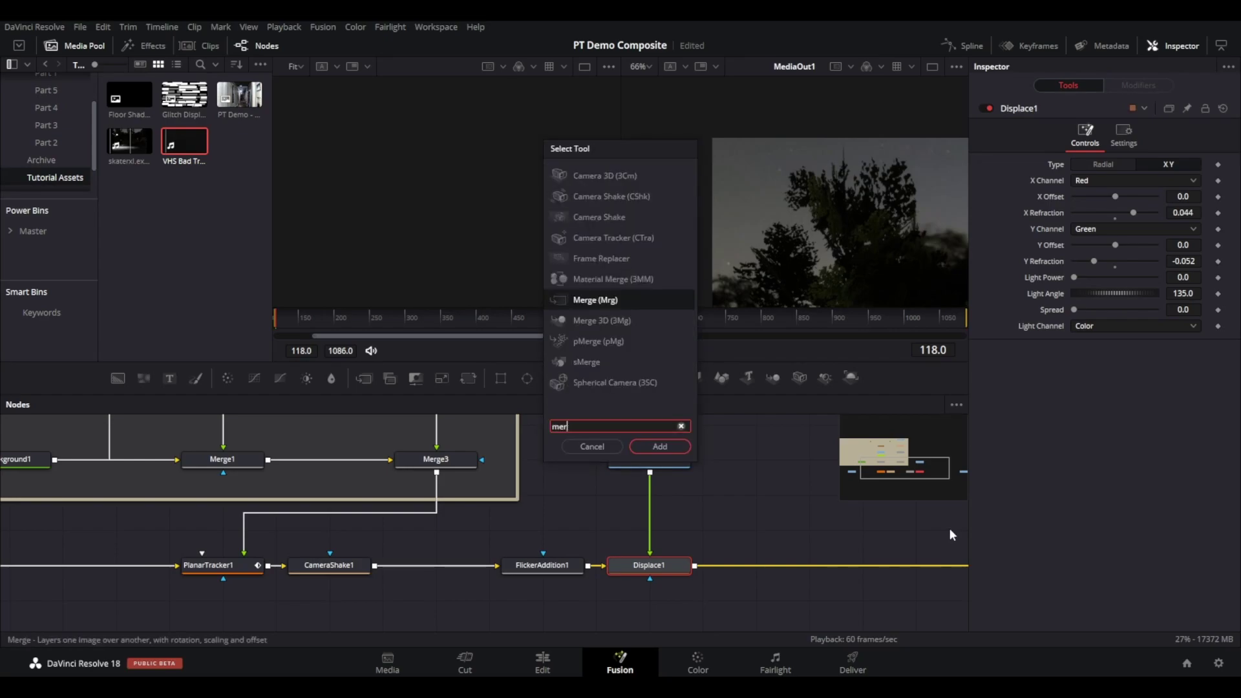
key(Return)
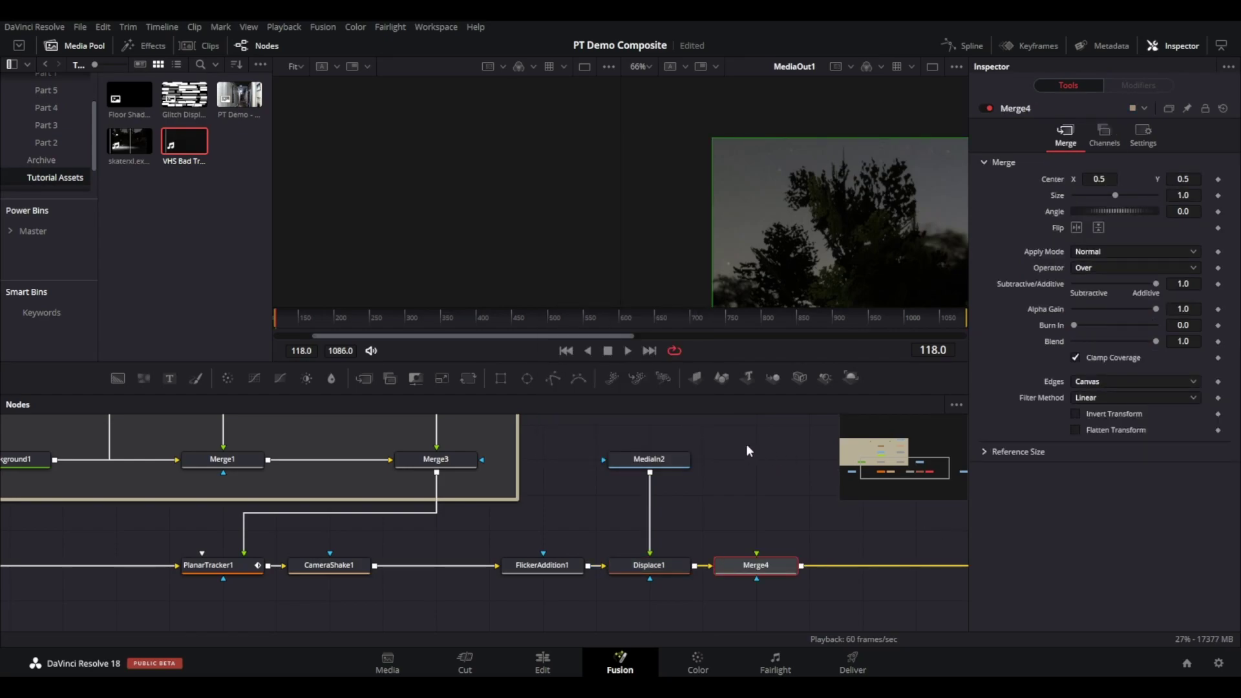
drag(649, 473, 763, 562)
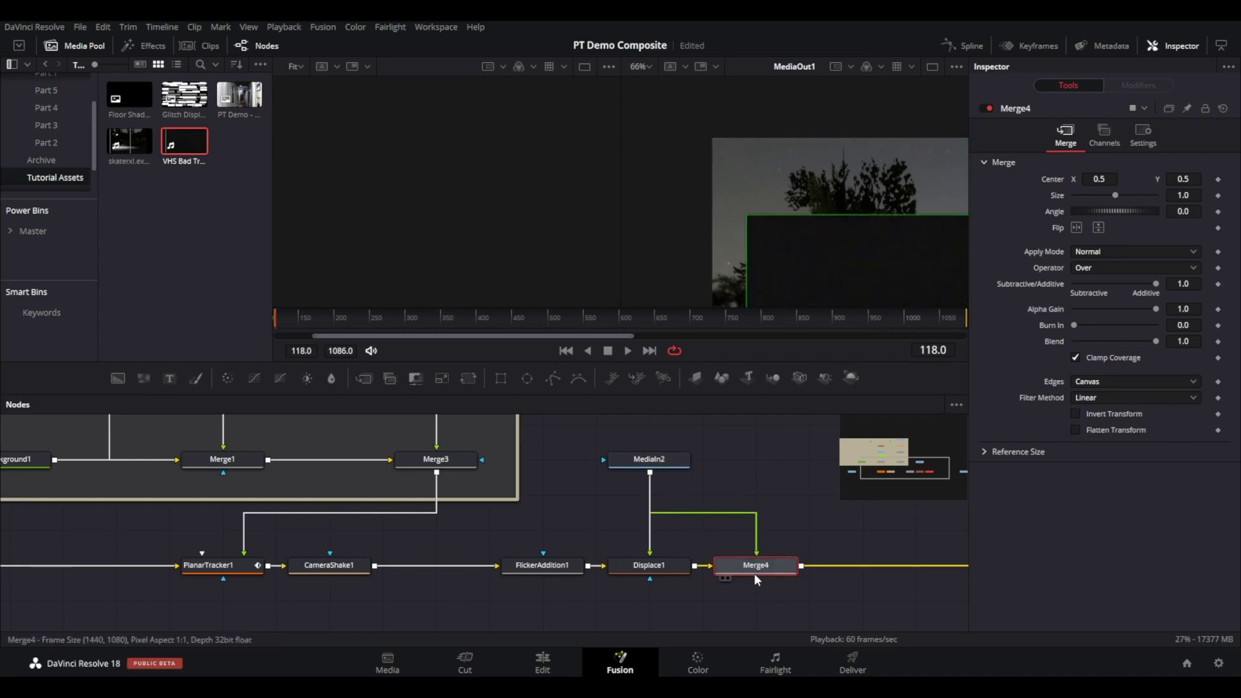
Set Merge4's Apply Mode to Screen.
drag(799, 491, 680, 508)
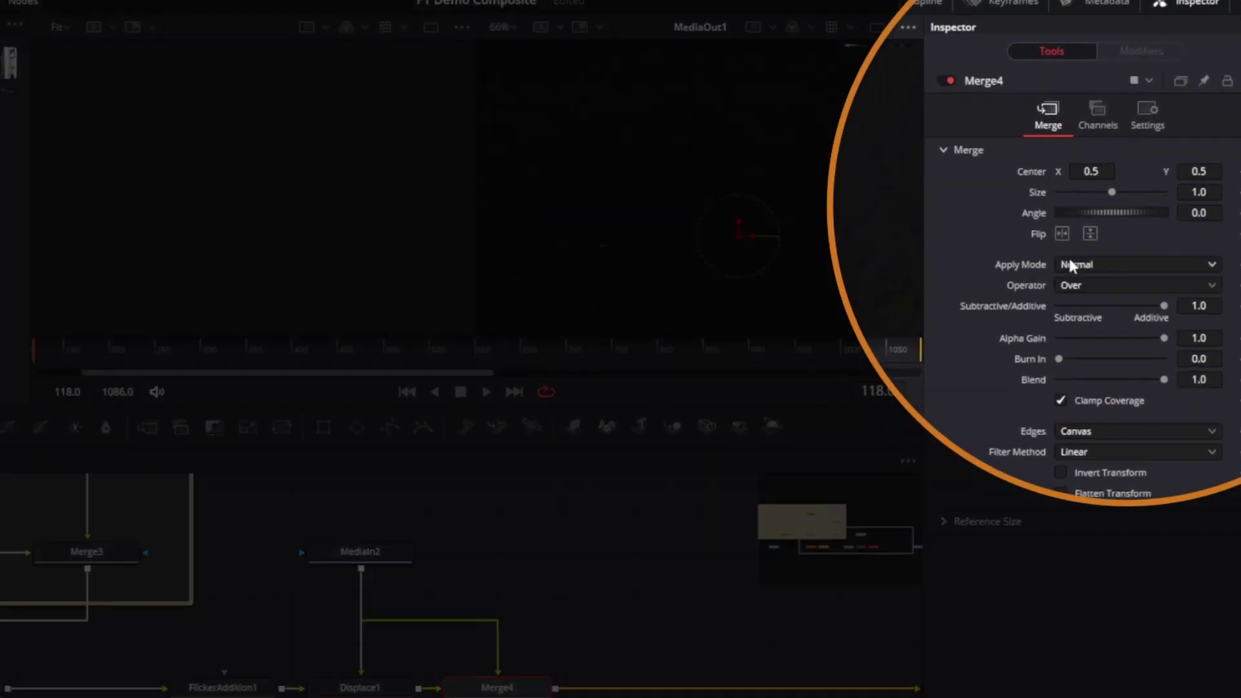
click(1093, 252)
click(1096, 302)
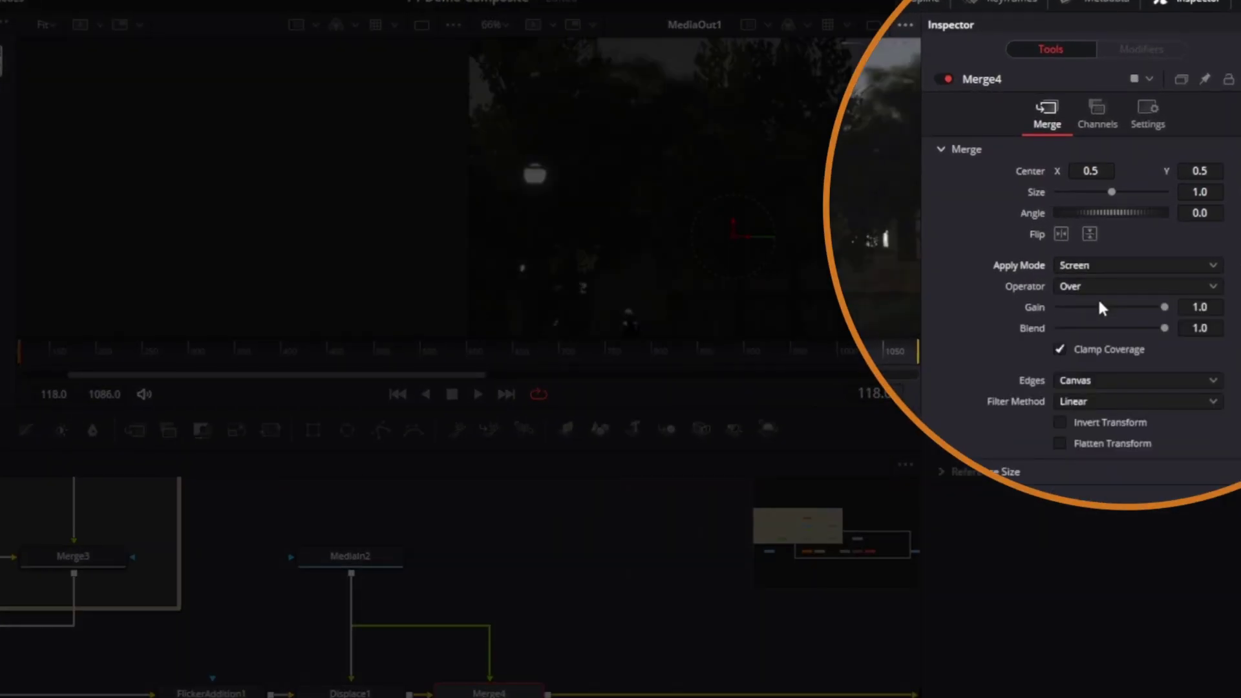
scroll(840, 195, up, 1)
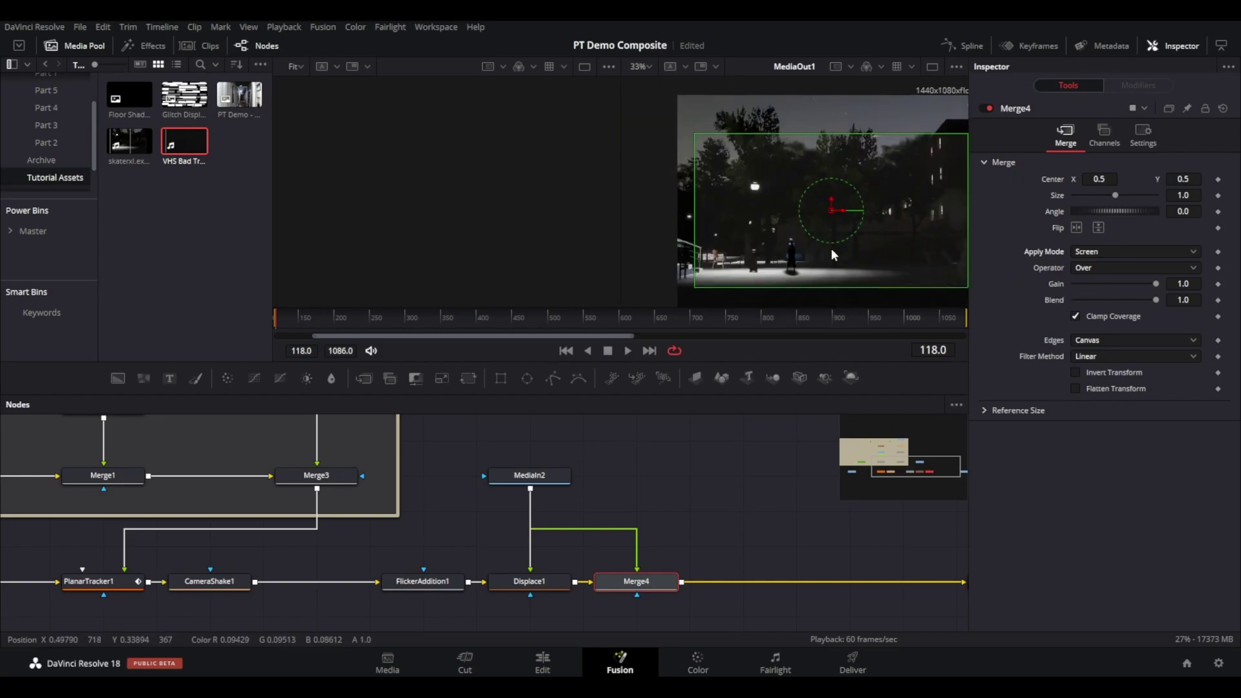
click(526, 478)
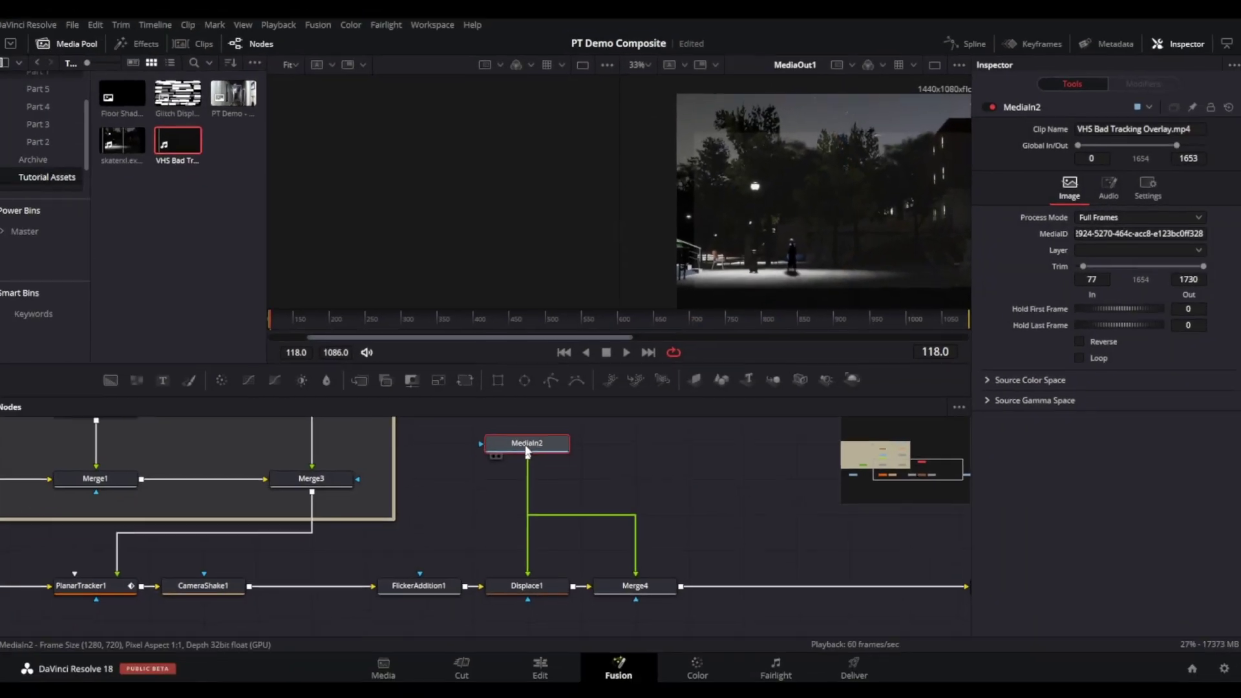
Insert a Transform node after MediaIn2 using the xf search.
key(shift+space)
text(mer)
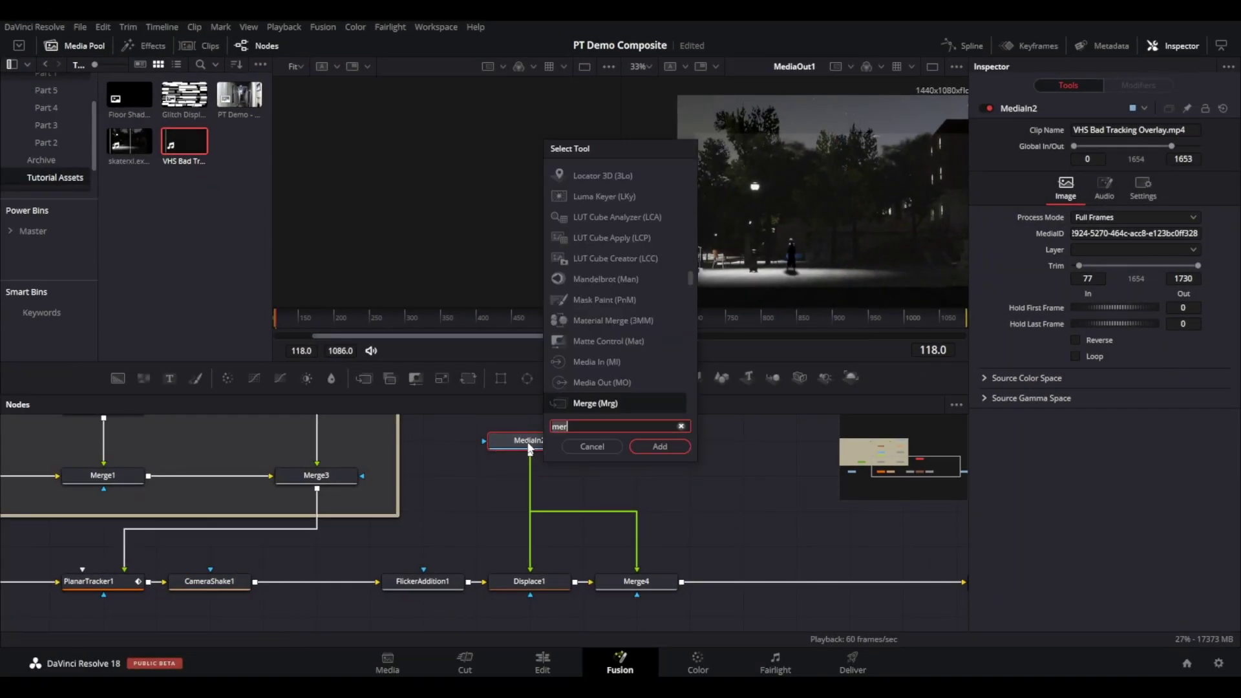
key(BackSpace)
key(BackSpace)
key(BackSpace)
text(xf)
key(Return)
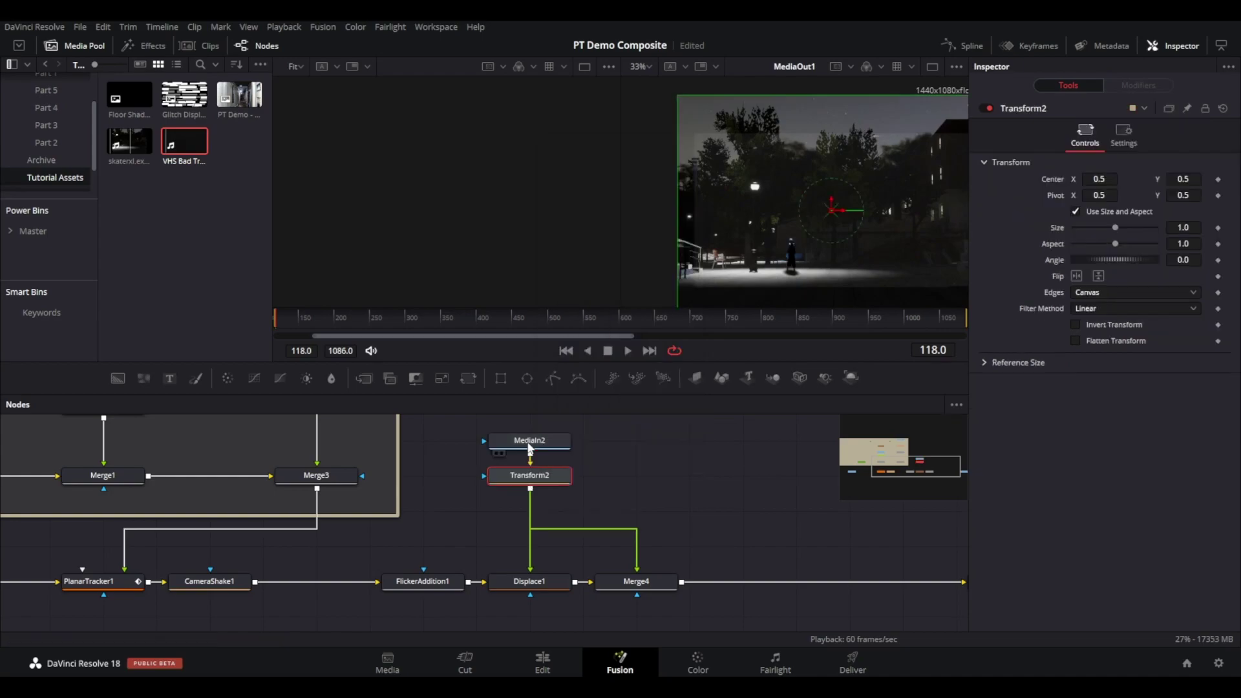
Scale the VHS overlay to Size 1.57 and play back the composite.
scroll(836, 236, down, 2)
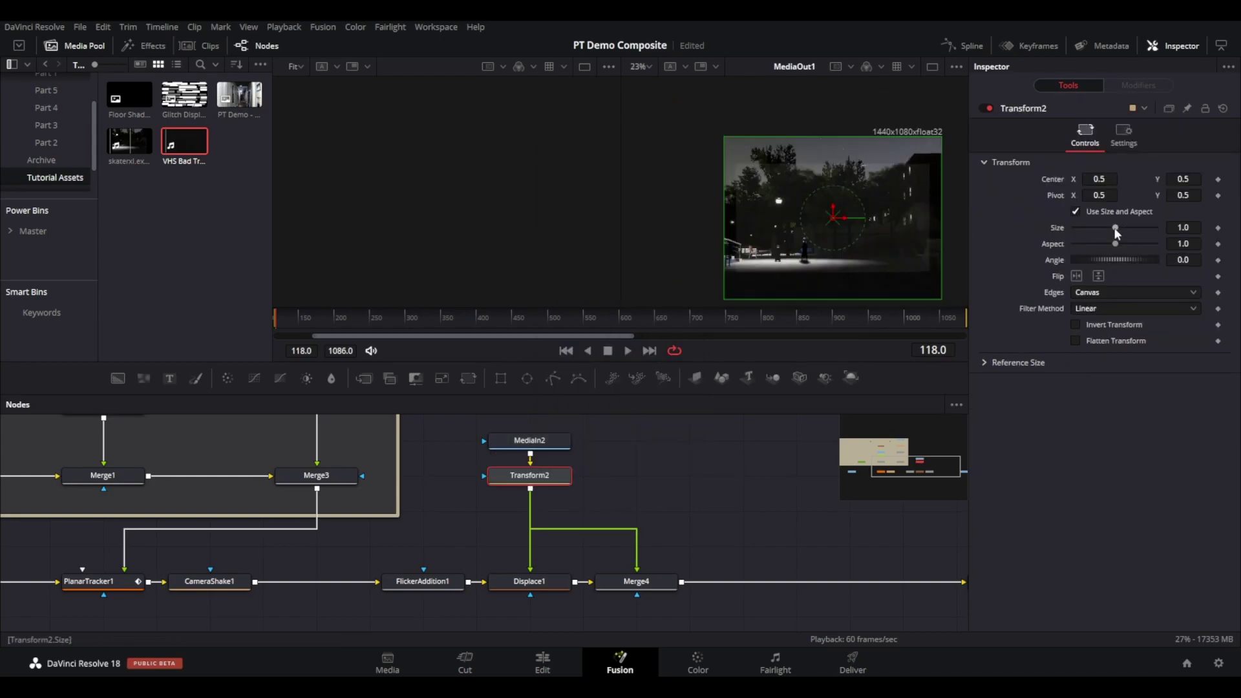
drag(1115, 228, 1122, 234)
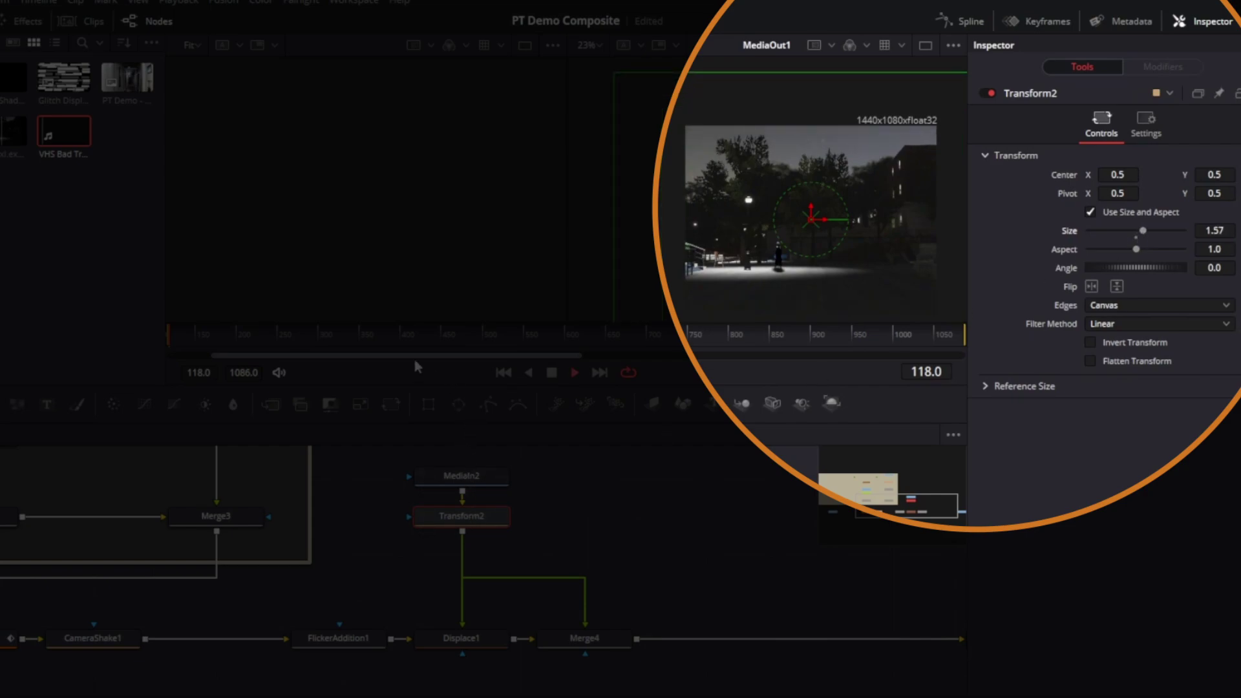
key(space)
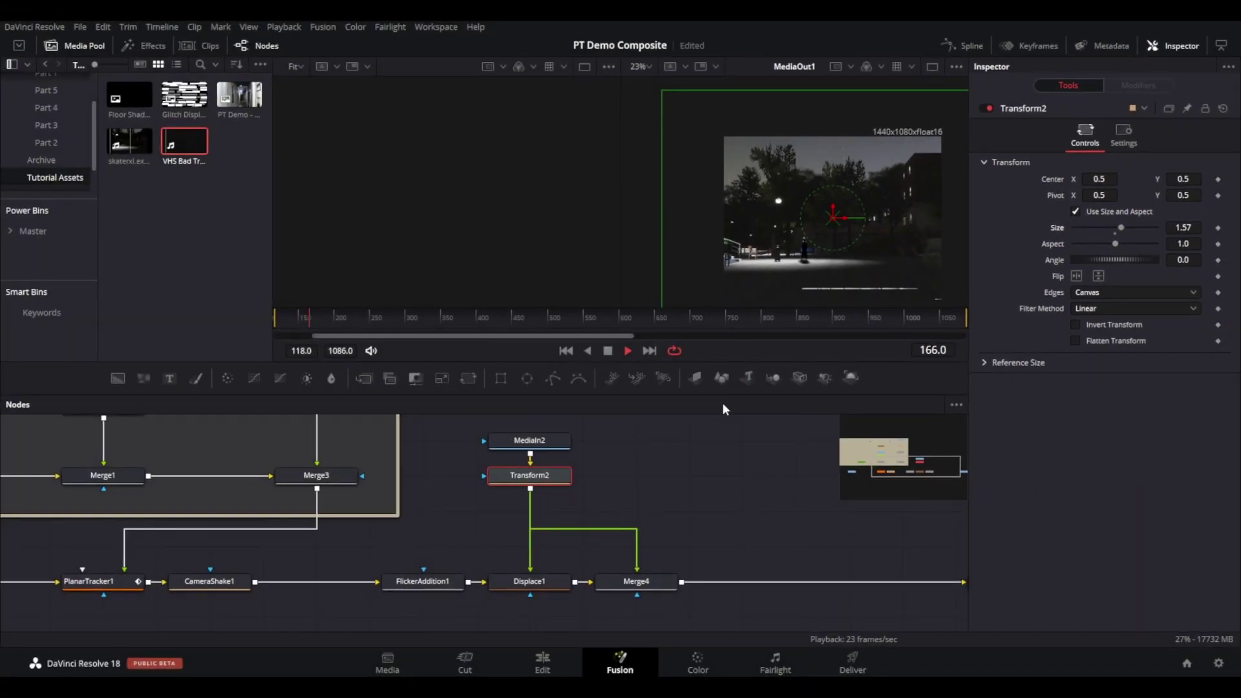
scroll(809, 262, up, 6)
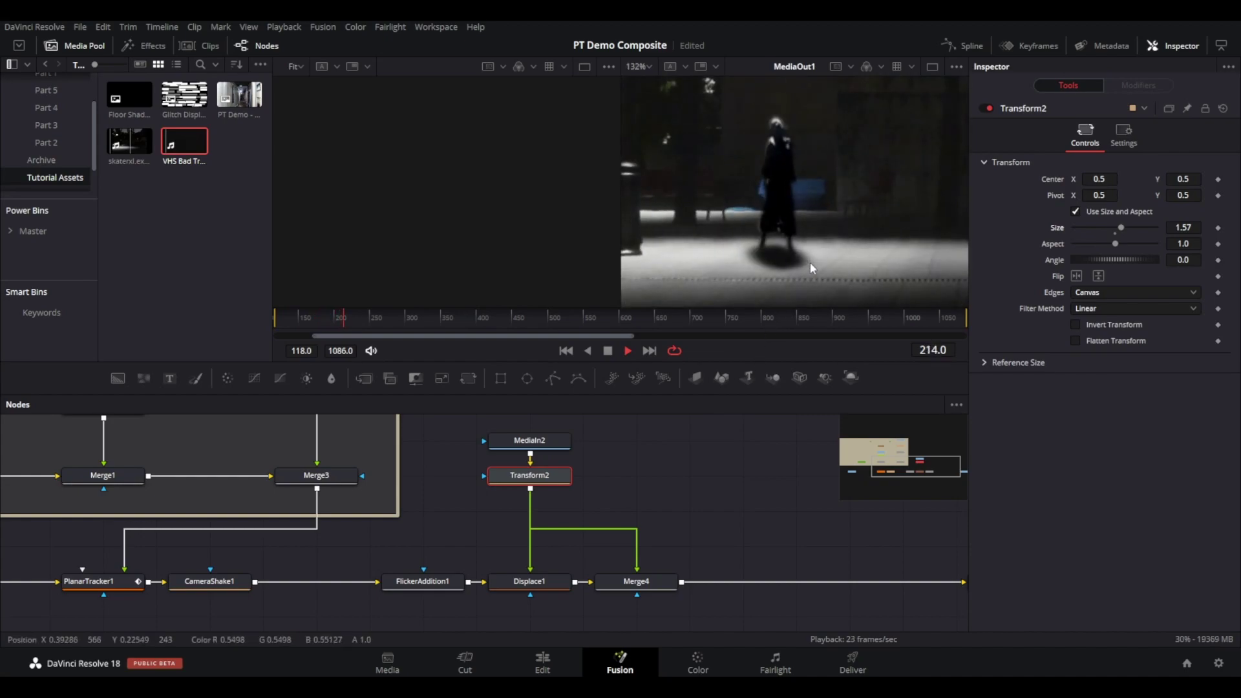